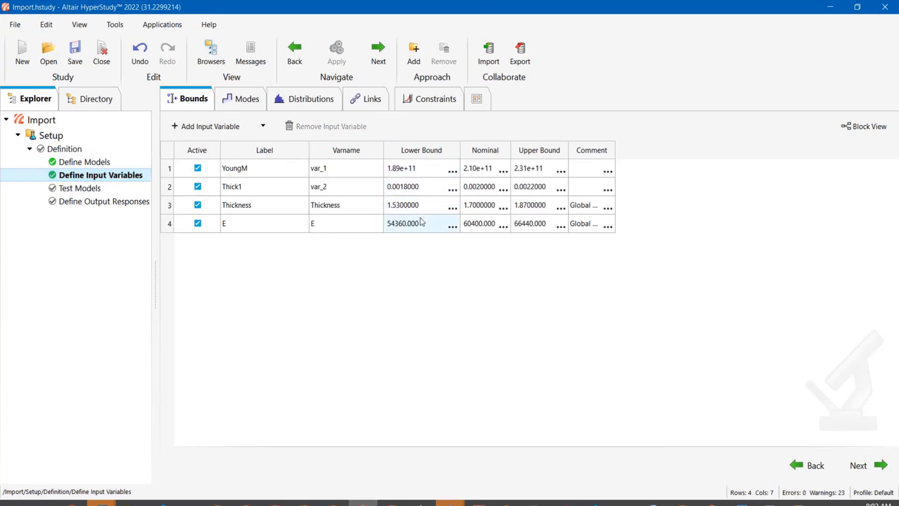
- Set the lower bound of the Thickness input variable to 1.7
{"action": "left_click", "coordinate": [419, 205]}
{"action": "left_click", "coordinate": [419, 208]}
{"action": "type", "text": "1.7"}
{"action": "key", "text": "Return"}
{"action": "left_click", "coordinate": [420, 310]}
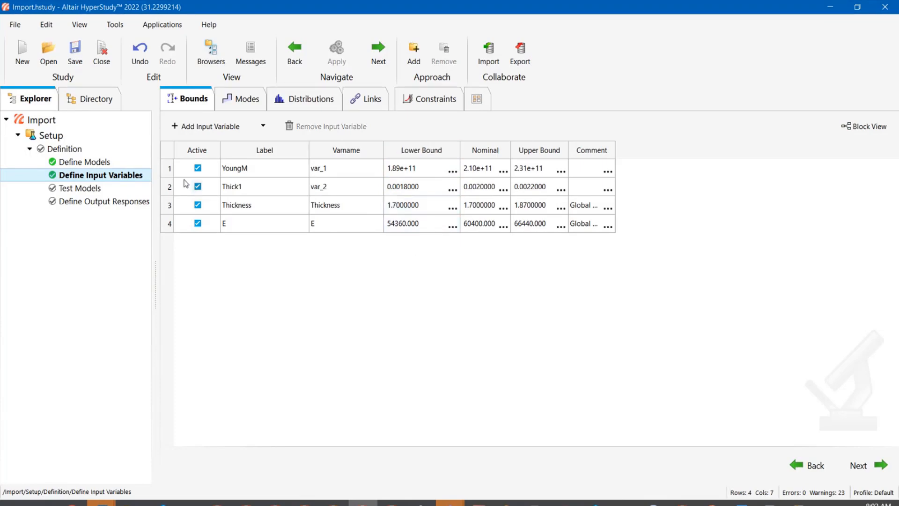
- Import variables from Model 1 (the OptiStruct beam model) and return to the input variables list
{"action": "left_click", "coordinate": [131, 162]}
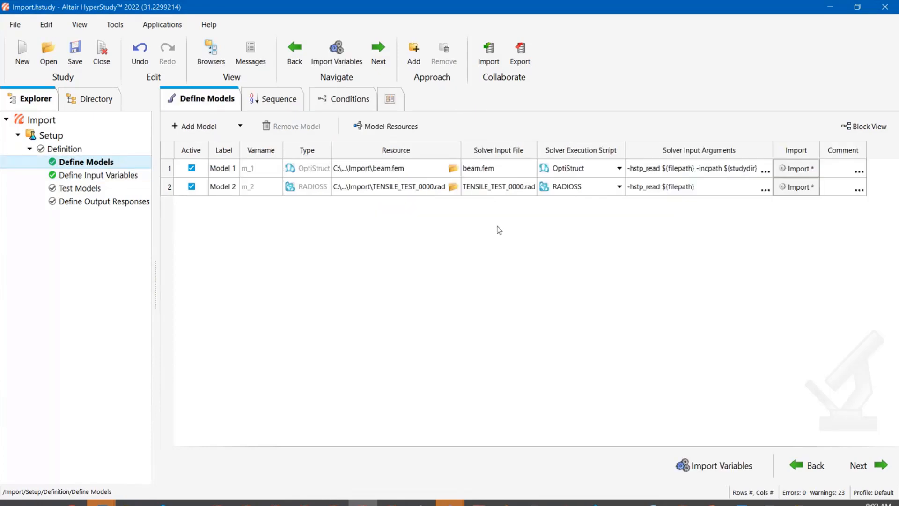
{"action": "left_click", "coordinate": [795, 171]}
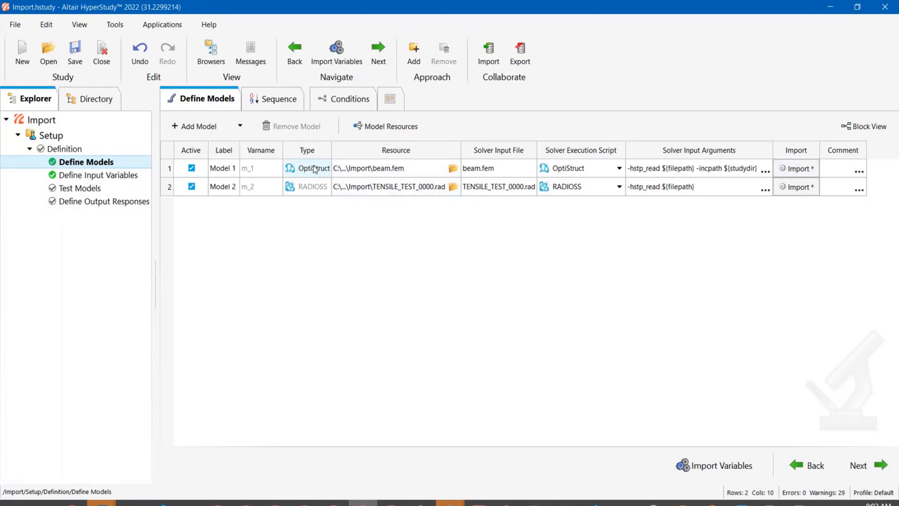
{"action": "left_click", "coordinate": [119, 174]}
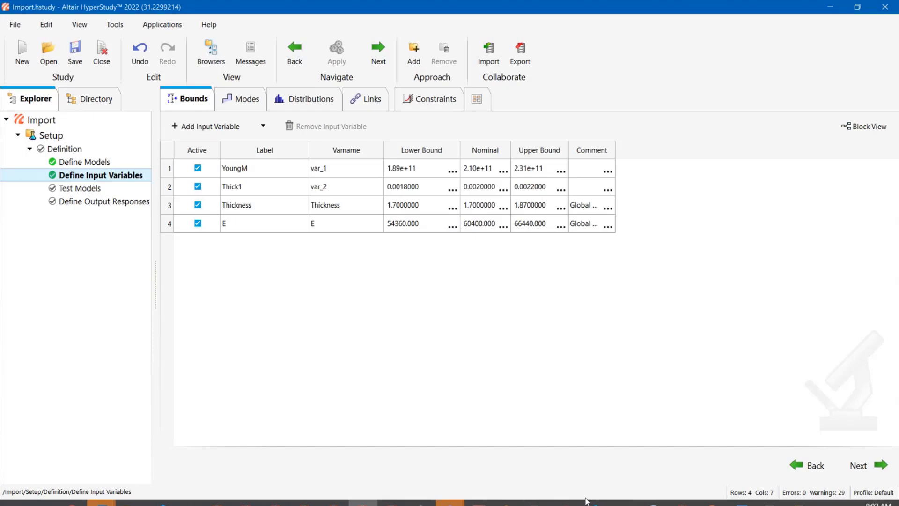
- Switch to PowerPoint, start the slideshow from the Importing Variables per Model slide and advance one slide
{"action": "left_click", "coordinate": [712, 503]}
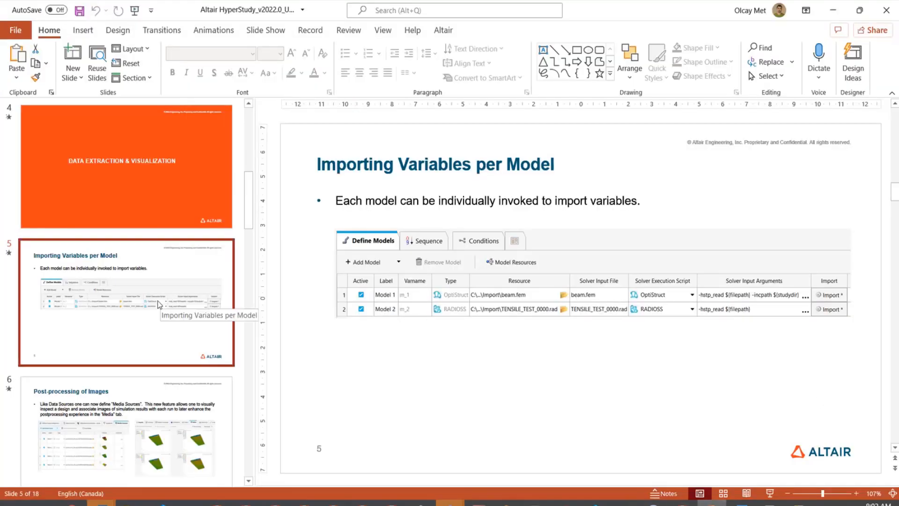
{"action": "key", "text": "shift+F5"}
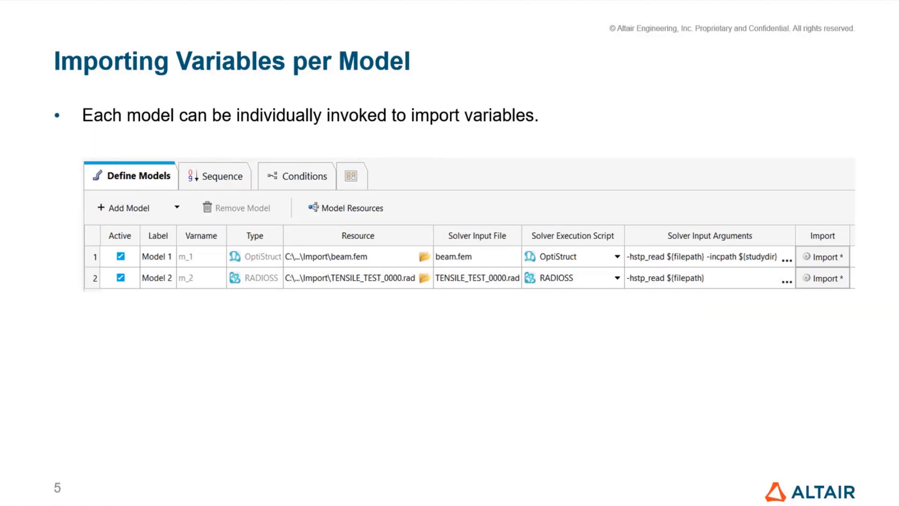
{"action": "key", "text": "Right"}
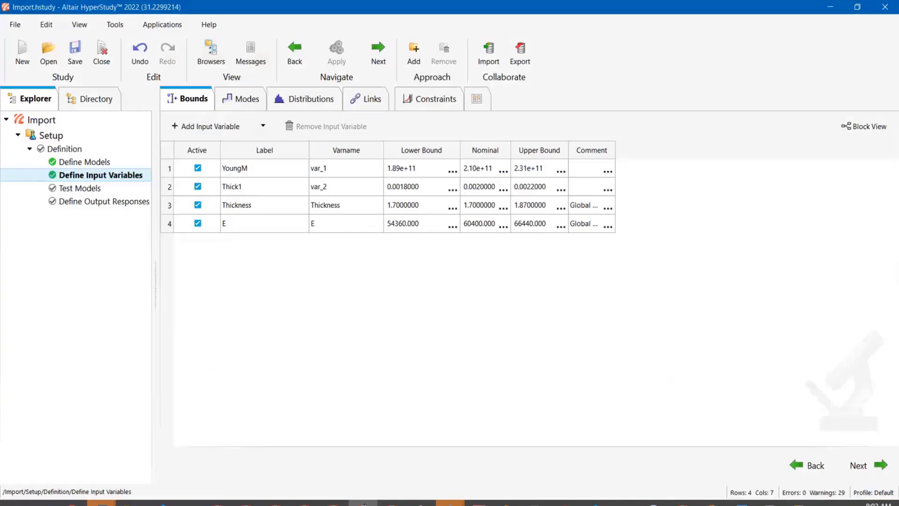
- Close the Import study, discarding its changes, and open the recent Study_1 study
{"action": "left_click", "coordinate": [102, 55]}
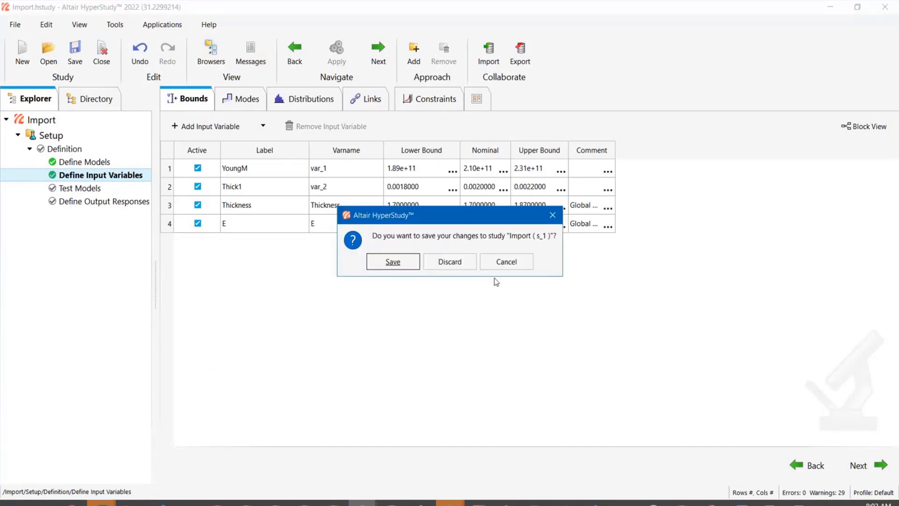
{"action": "left_click", "coordinate": [449, 261]}
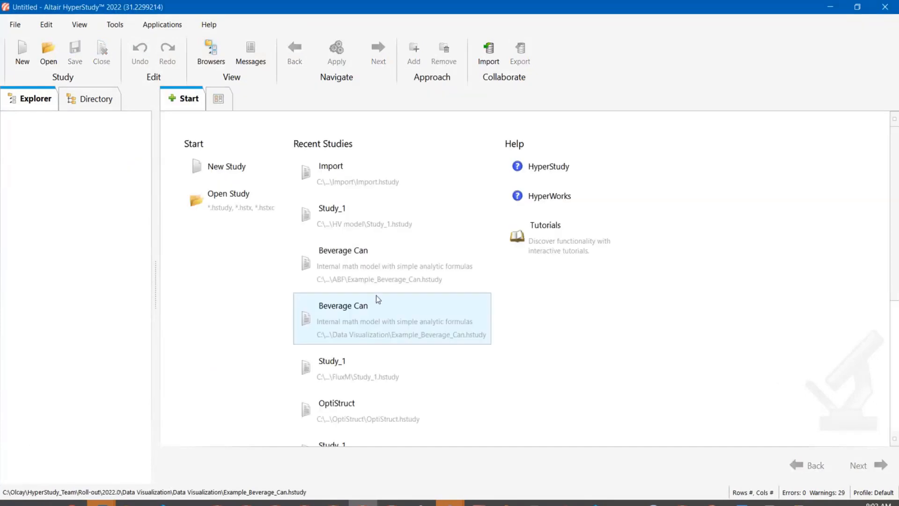
{"action": "left_click", "coordinate": [373, 227]}
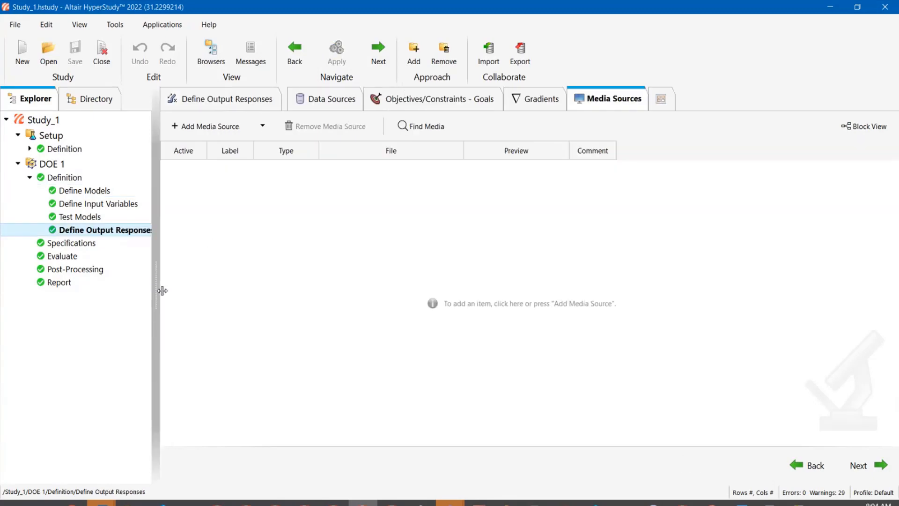
- Widen the explorer panel and bring up the Media Sources tab of Define Output Responses
{"action": "left_click_drag", "start_coordinate": [157, 289], "coordinate": [178, 293]}
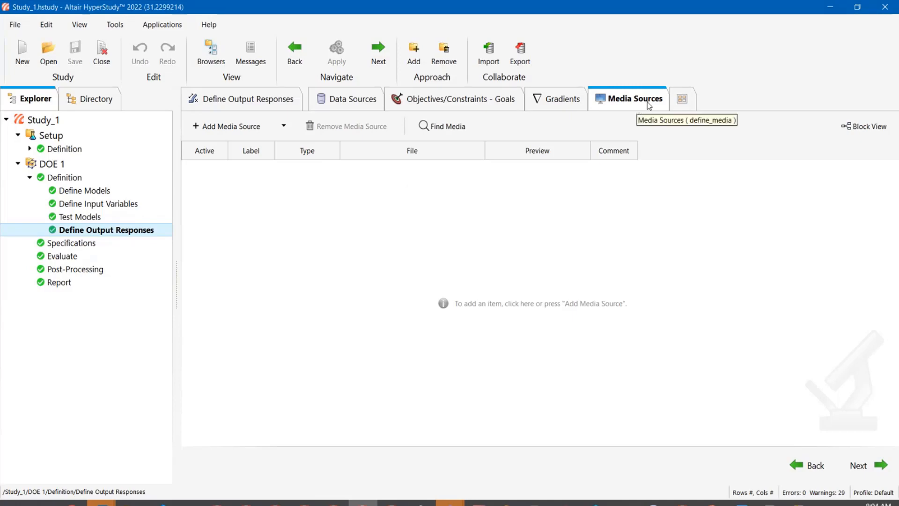
{"action": "left_click", "coordinate": [671, 99]}
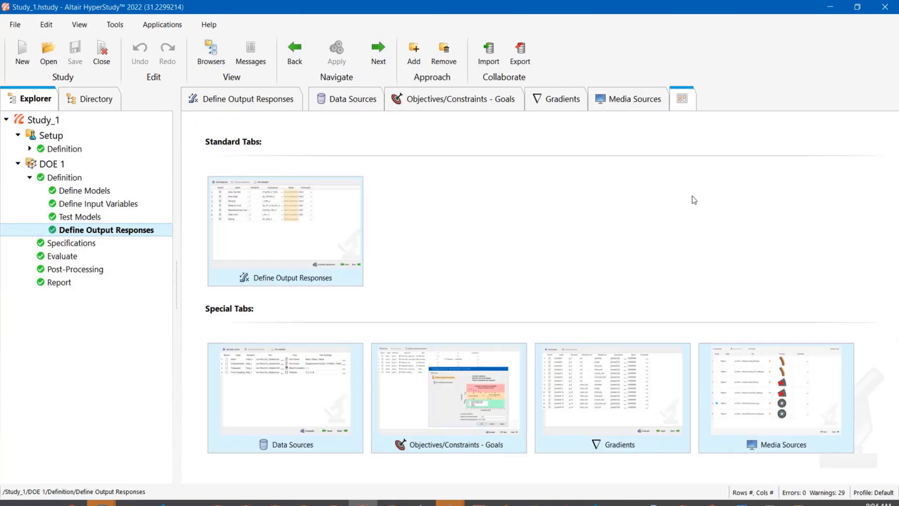
{"action": "left_click", "coordinate": [763, 422]}
{"action": "right_click", "coordinate": [627, 99]}
{"action": "mouse_move", "coordinate": [664, 128]}
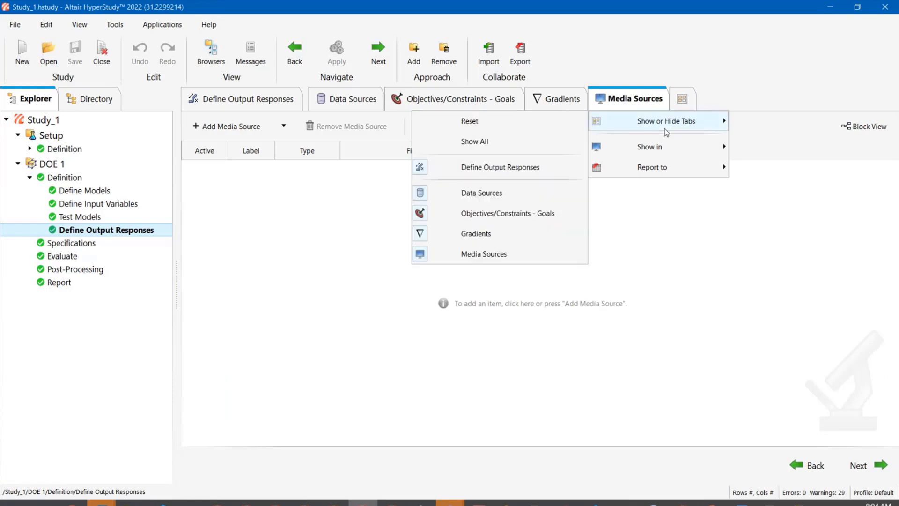
{"action": "left_click", "coordinate": [510, 255]}
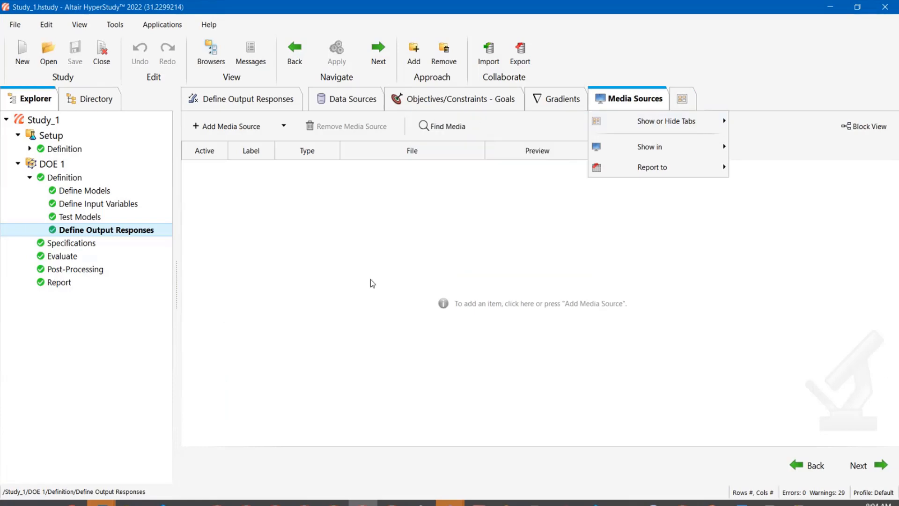
{"action": "left_click", "coordinate": [368, 285]}
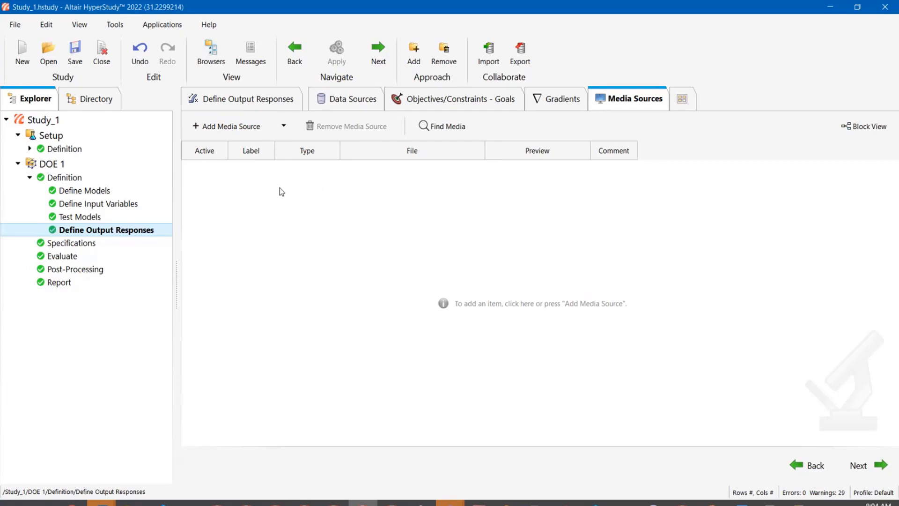
{"action": "left_click", "coordinate": [224, 127]}
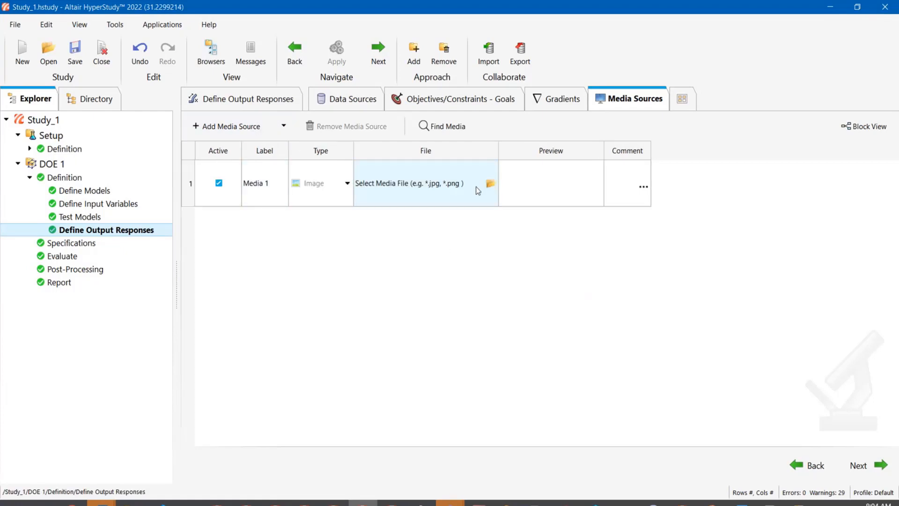
{"action": "left_click", "coordinate": [491, 184]}
{"action": "left_click", "coordinate": [490, 184]}
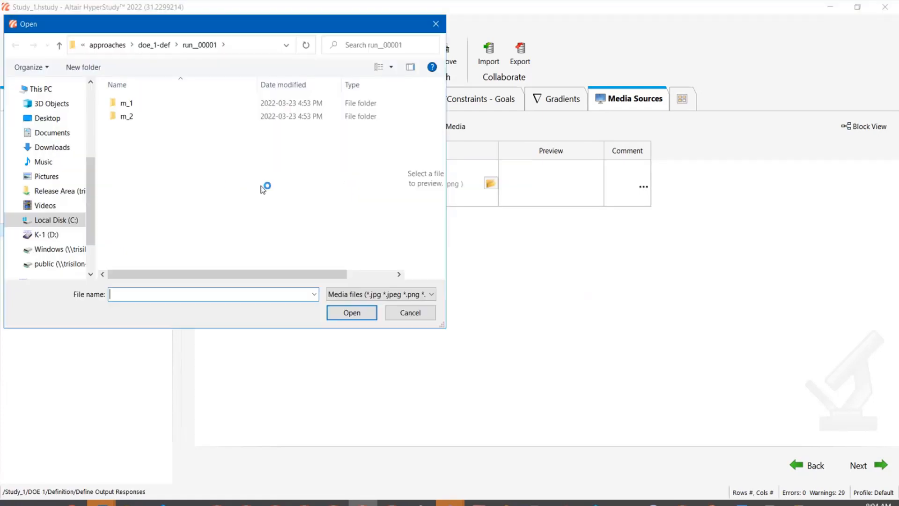
{"action": "left_click", "coordinate": [130, 115]}
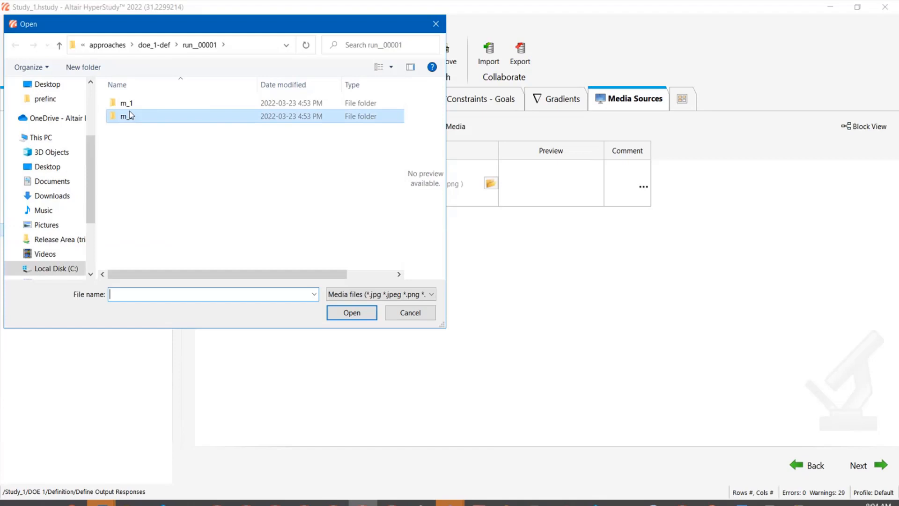
{"action": "double_click", "coordinate": [130, 116]}
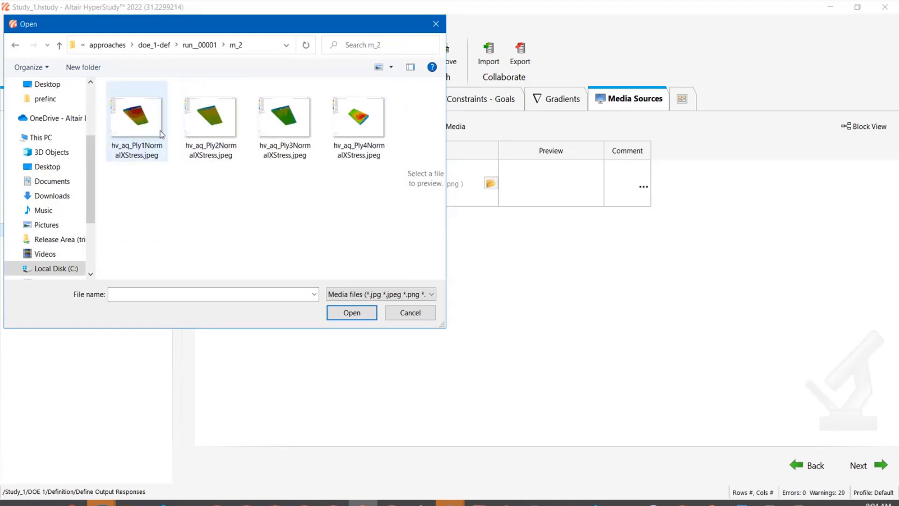
{"action": "left_click", "coordinate": [435, 24]}
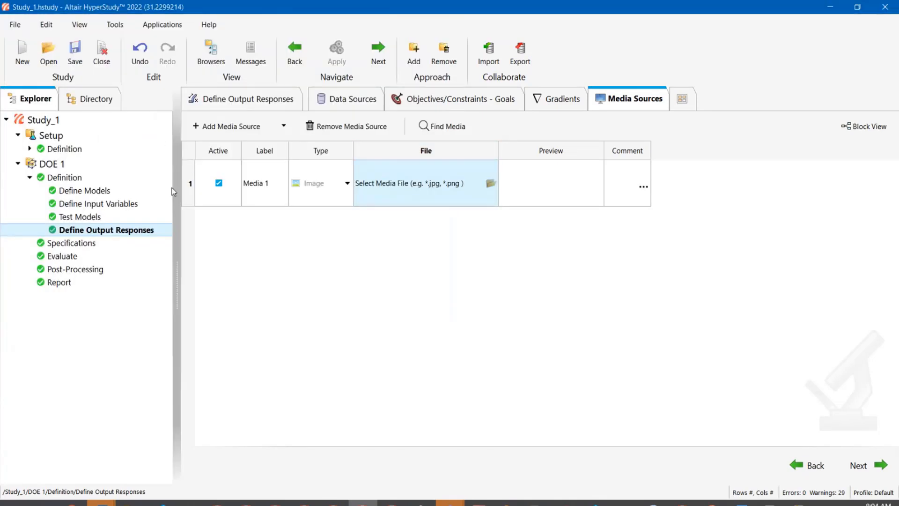
{"action": "left_click", "coordinate": [188, 189]}
{"action": "left_click", "coordinate": [347, 127]}
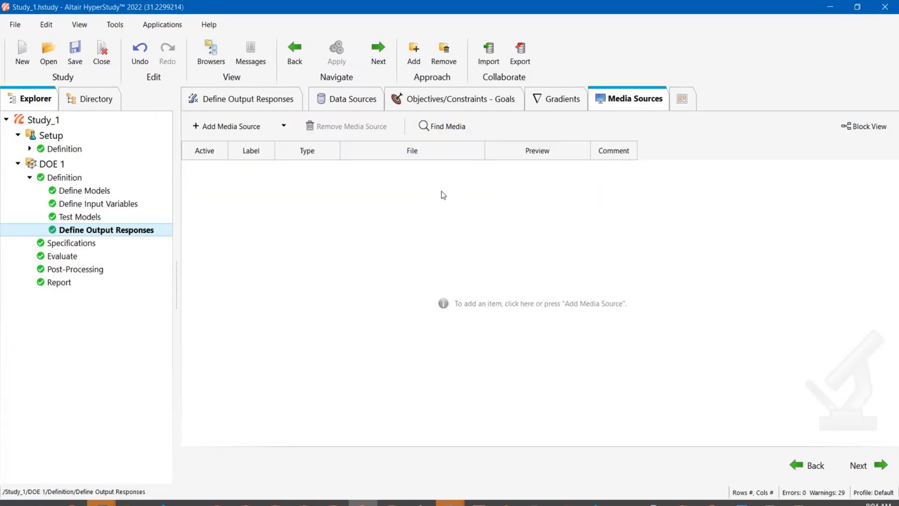
- Use Find Media to add the run images automatically as media sources
{"action": "left_click", "coordinate": [446, 134]}
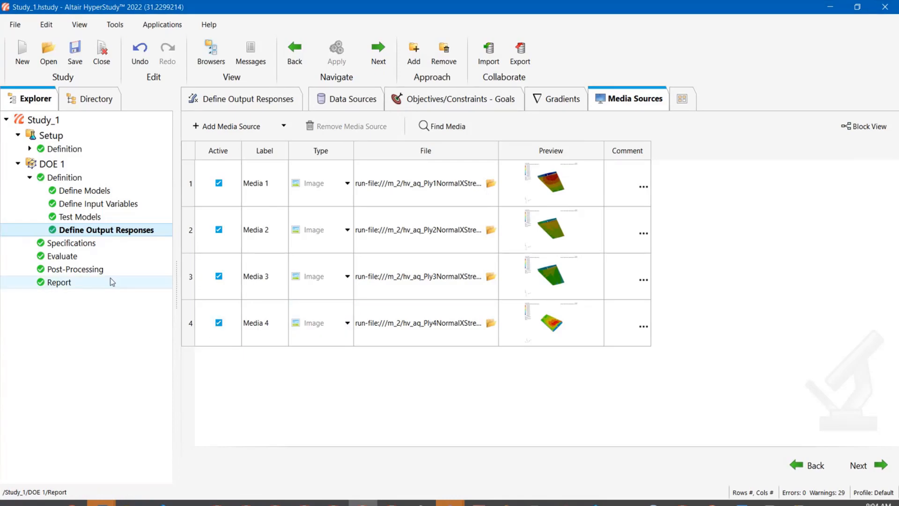
- Open Post-Processing media and view each run's image by selecting the runs one at a time
{"action": "left_click", "coordinate": [100, 270]}
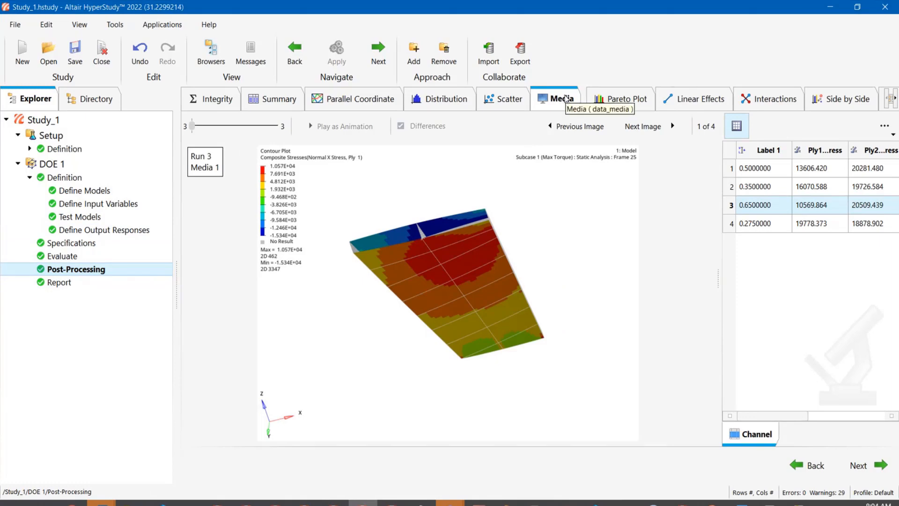
{"action": "left_click", "coordinate": [751, 170]}
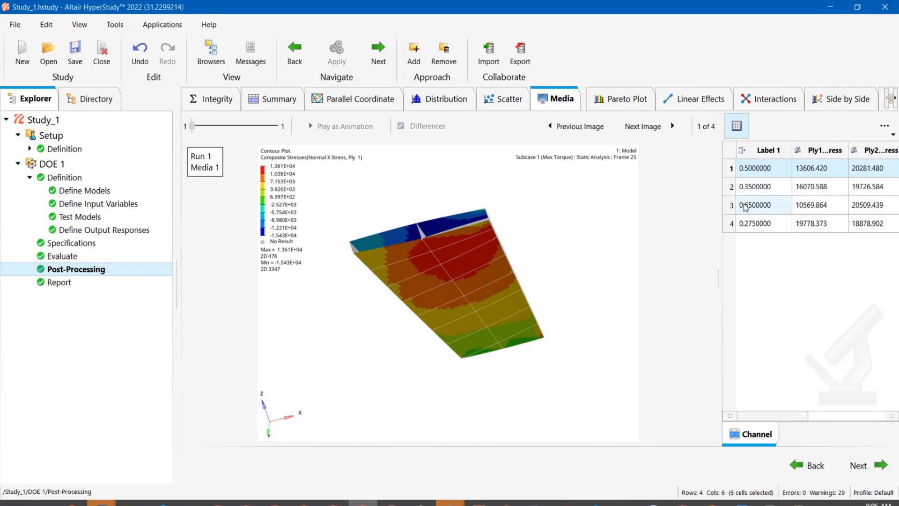
{"action": "left_click", "coordinate": [750, 187]}
{"action": "left_click", "coordinate": [753, 206]}
{"action": "left_click", "coordinate": [761, 225]}
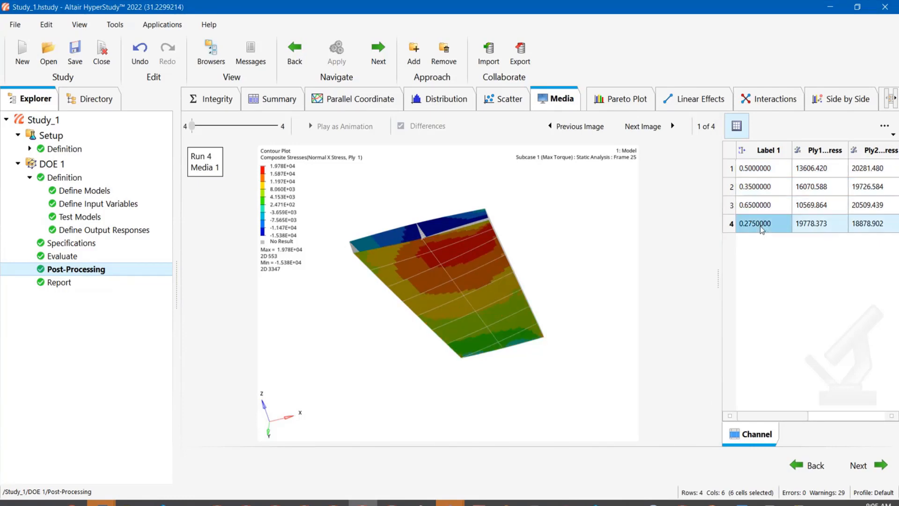
{"action": "left_click", "coordinate": [753, 205]}
{"action": "left_click", "coordinate": [760, 184]}
{"action": "left_click", "coordinate": [758, 169]}
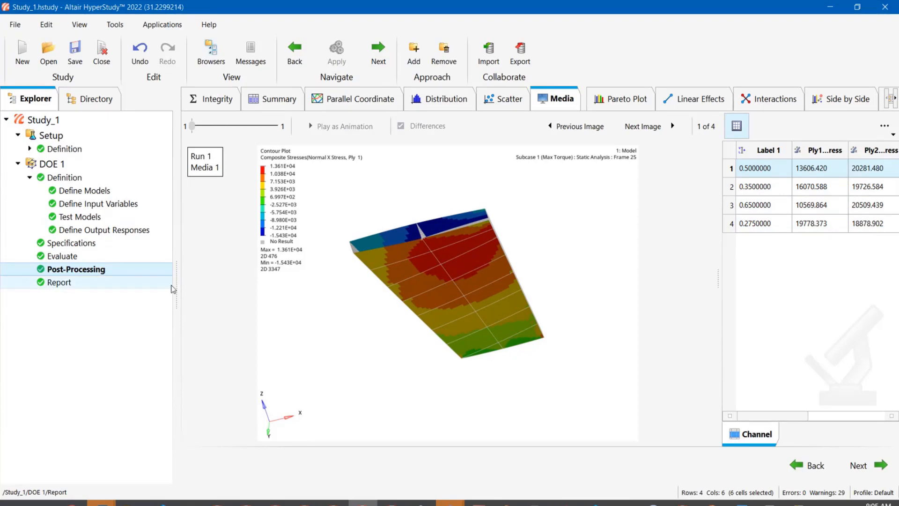
- Narrow the explorer panel and select all four runs to show their images in a grid
{"action": "left_click_drag", "start_coordinate": [172, 289], "coordinate": [155, 289]}
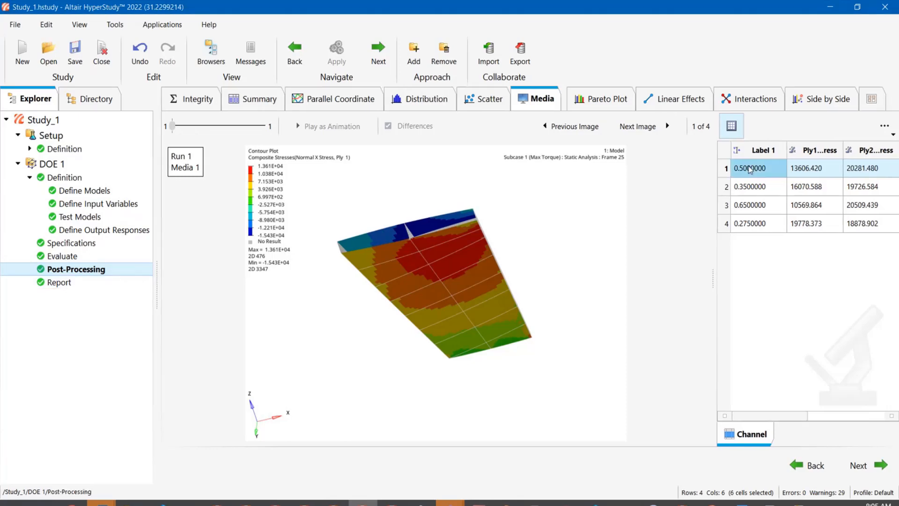
{"action": "left_click", "coordinate": [750, 186], "text": "ctrl"}
{"action": "left_click", "coordinate": [749, 223], "text": "shift"}
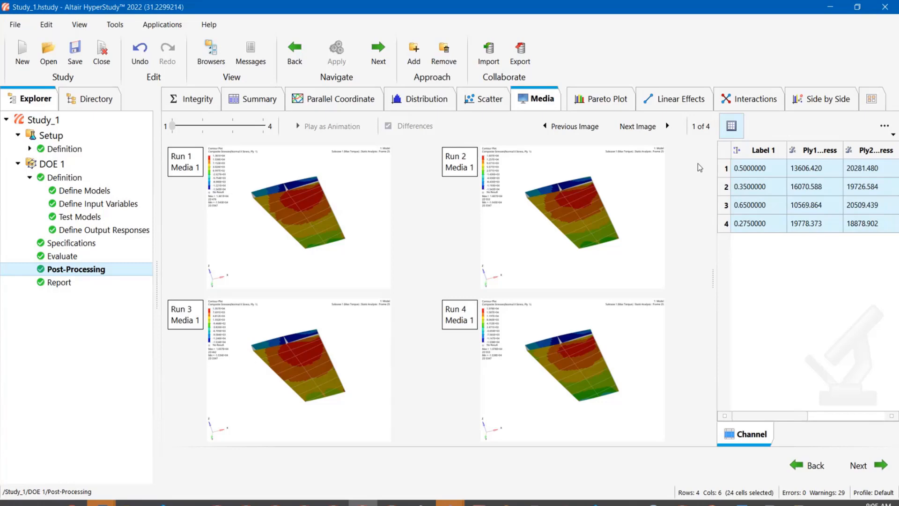
- Switch to a single overlaid view of all runs and toggle the Differences display off
{"action": "left_click", "coordinate": [731, 125]}
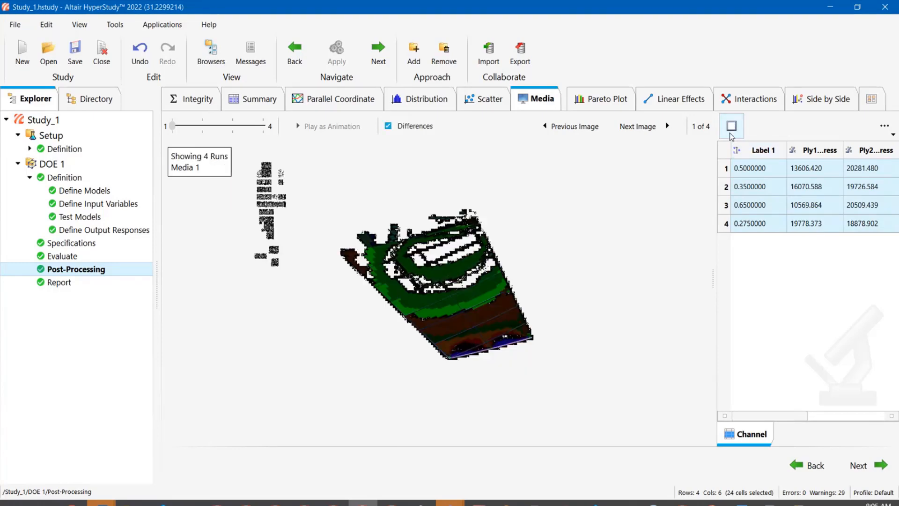
{"action": "left_click", "coordinate": [403, 127]}
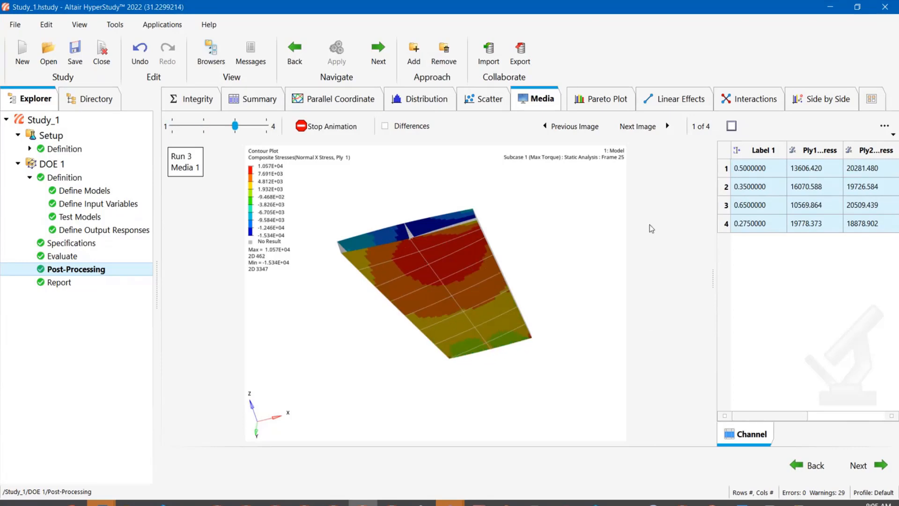
- Stop the animation and step through the media images with Next Image
{"action": "left_click", "coordinate": [333, 125]}
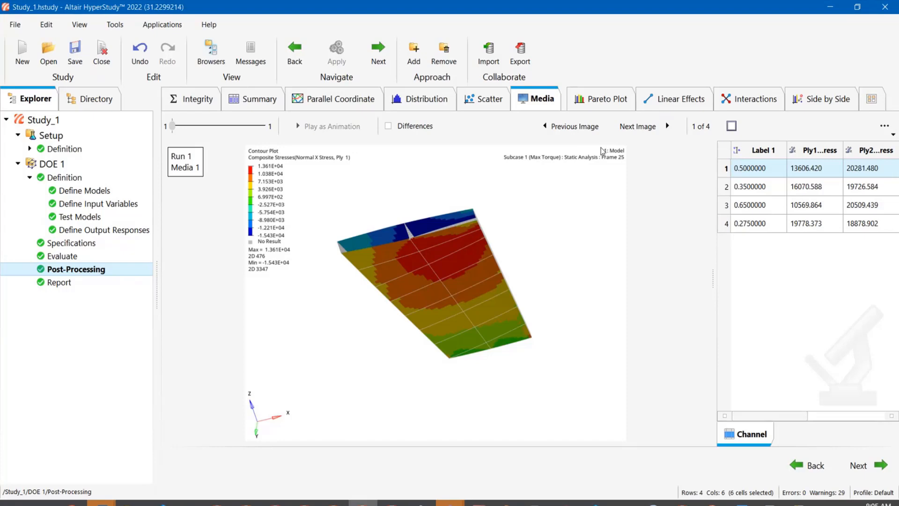
{"action": "left_click", "coordinate": [634, 135]}
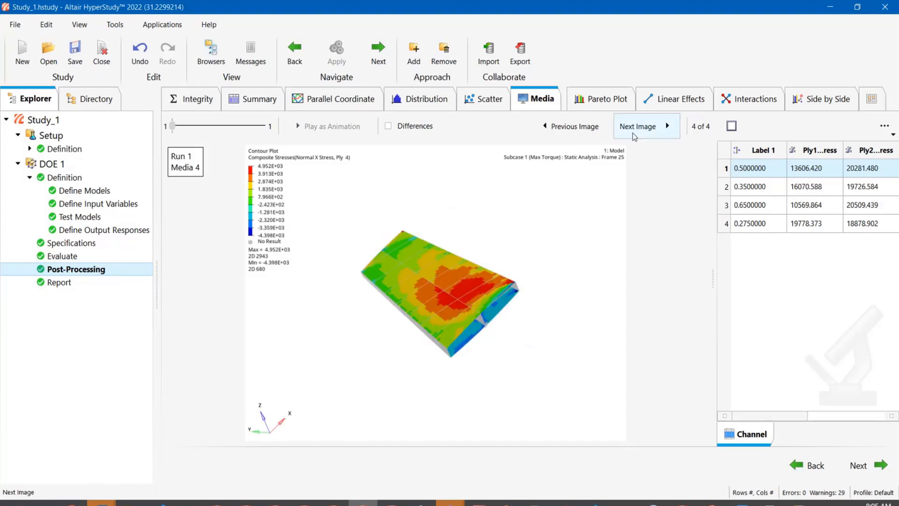
{"action": "left_click", "coordinate": [633, 133]}
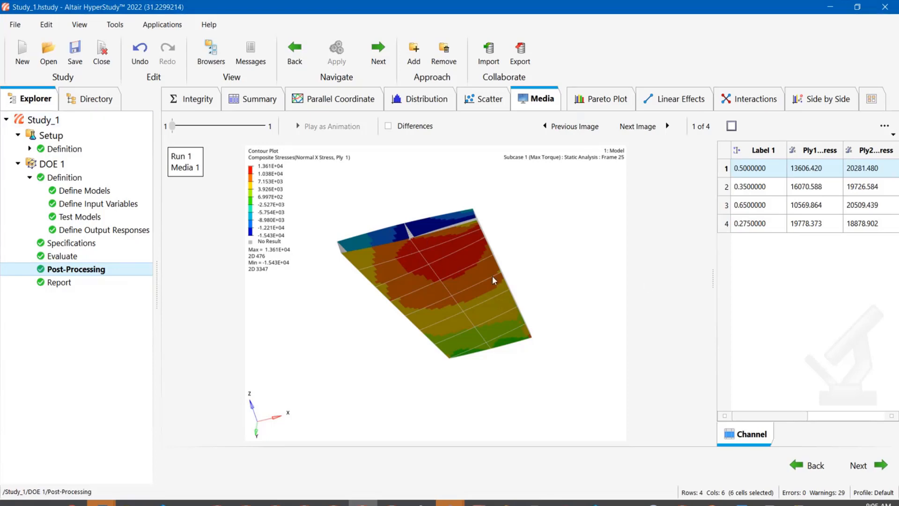
- Close Study_1, saving its changes
{"action": "left_click", "coordinate": [101, 51]}
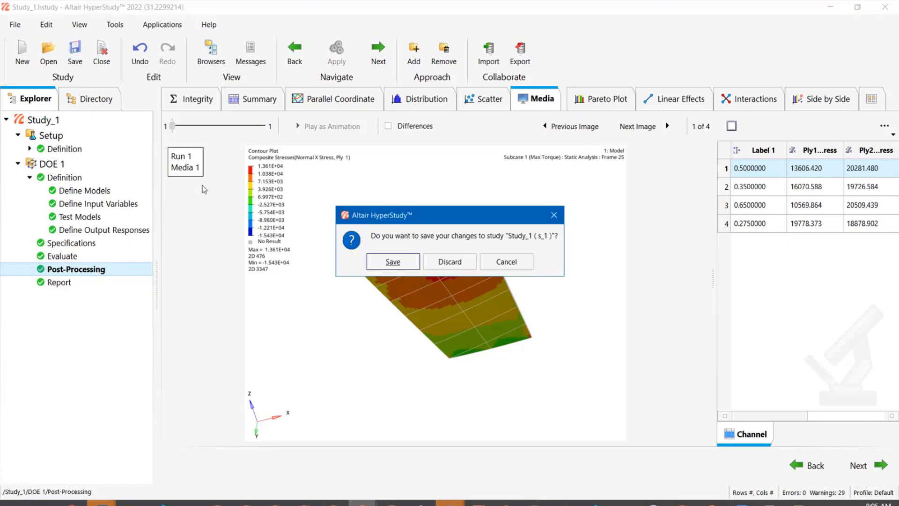
{"action": "left_click", "coordinate": [411, 266]}
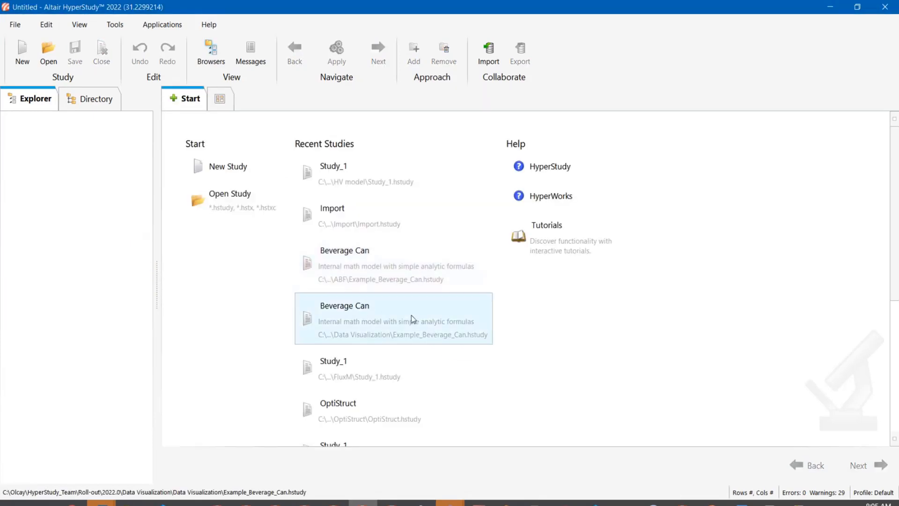
- Open the FluxM Study_1 from recent studies and view its Post-Processing Media tab with the run table widened
{"action": "left_click", "coordinate": [400, 360]}
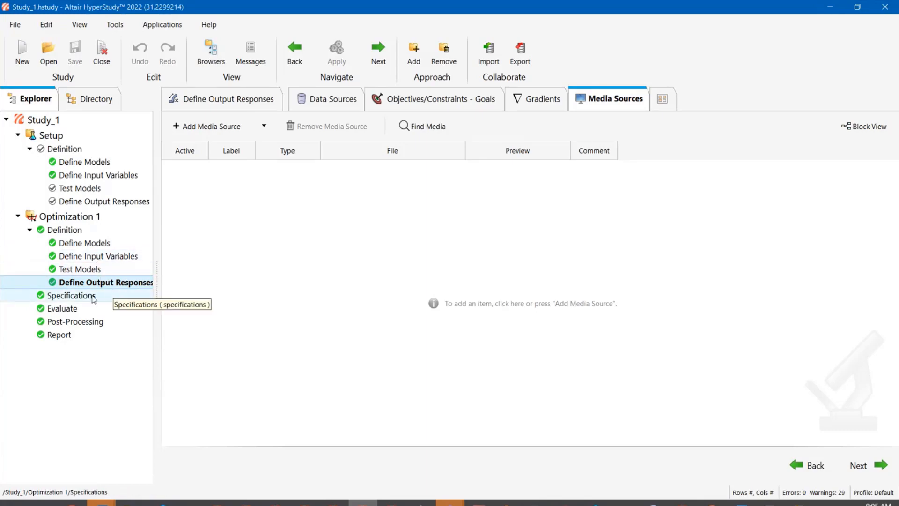
{"action": "left_click", "coordinate": [77, 321]}
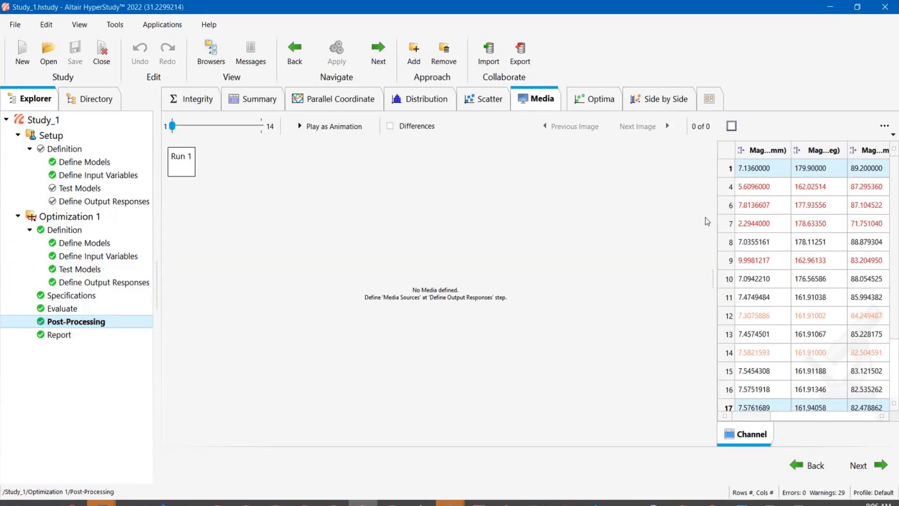
{"action": "left_click_drag", "start_coordinate": [713, 287], "coordinate": [653, 274]}
{"action": "left_click_drag", "start_coordinate": [698, 167], "coordinate": [703, 421]}
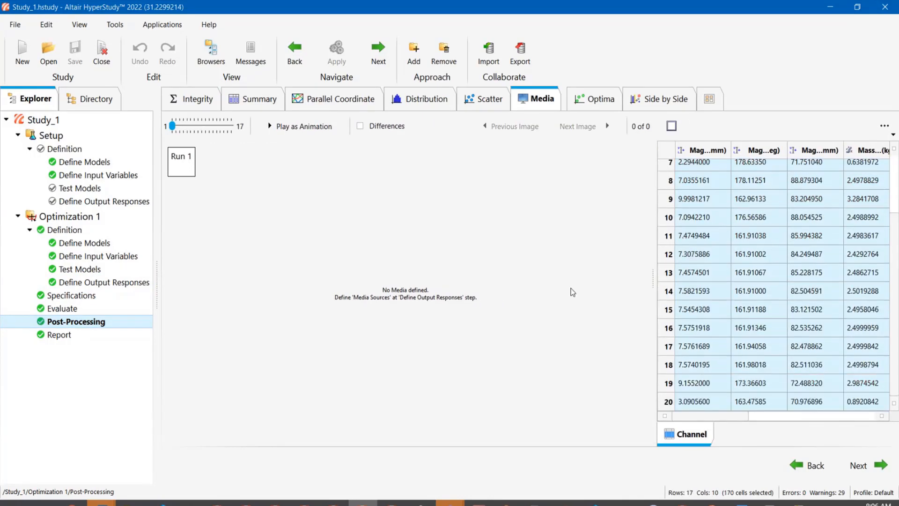
- Paste media sources into the Media Sources table of Define Output Responses, then delete Media 1 through Media 10
{"action": "left_click", "coordinate": [296, 134]}
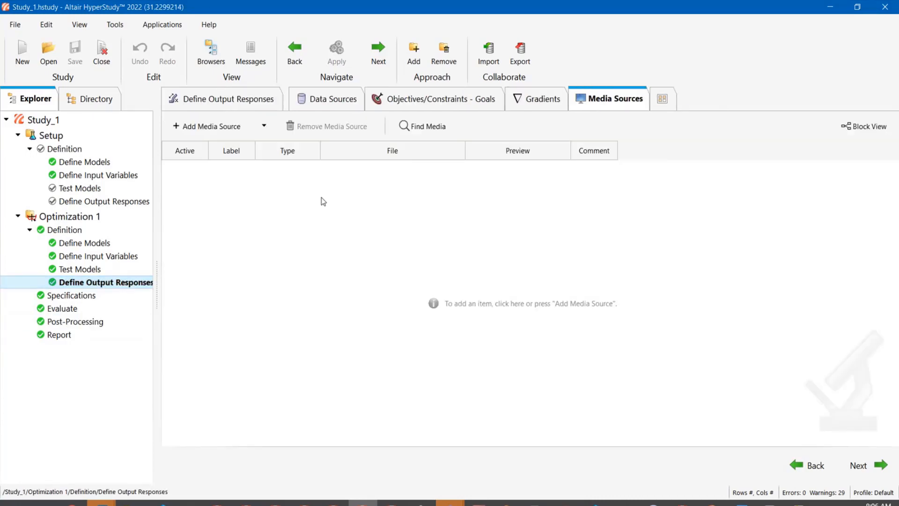
{"action": "key", "text": "ctrl+v"}
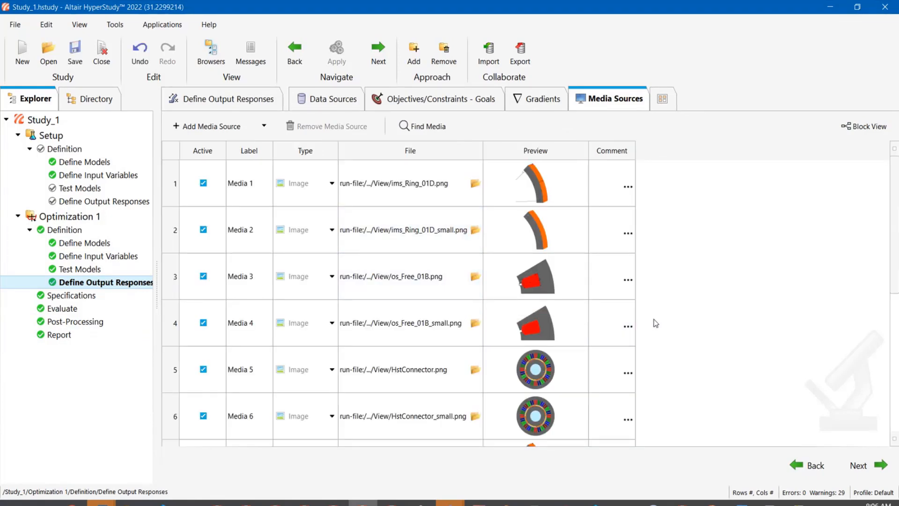
{"action": "scroll", "coordinate": [681, 298], "scroll_direction": "down", "scroll_amount": 3}
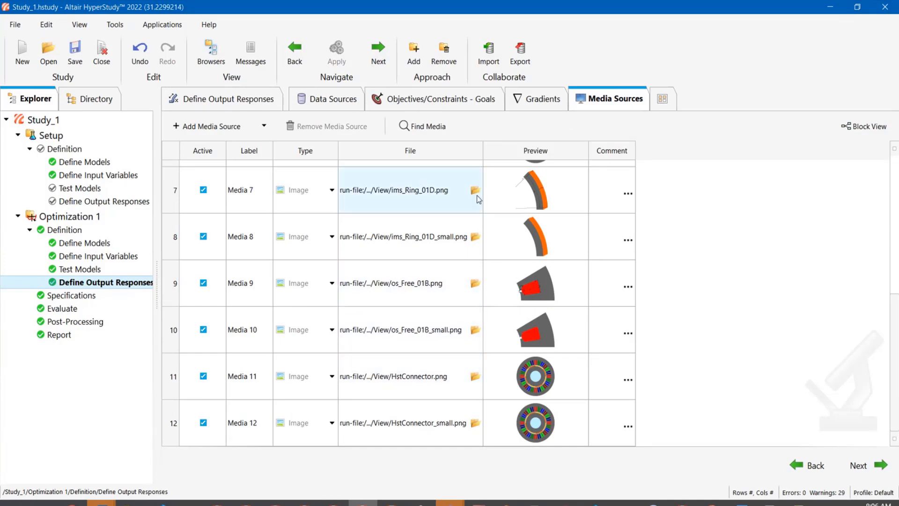
{"action": "scroll", "coordinate": [482, 205], "scroll_direction": "up", "scroll_amount": 3}
{"action": "left_click_drag", "start_coordinate": [412, 185], "coordinate": [411, 353]}
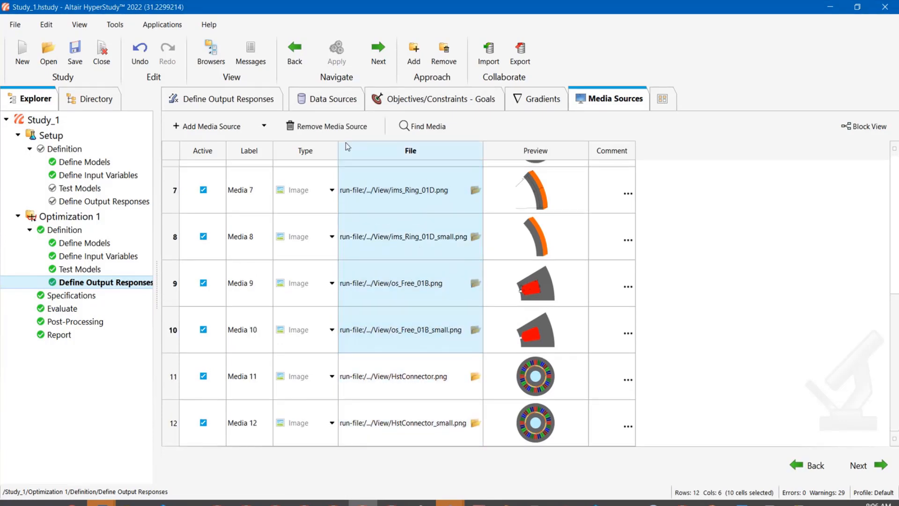
{"action": "key", "text": "Delete"}
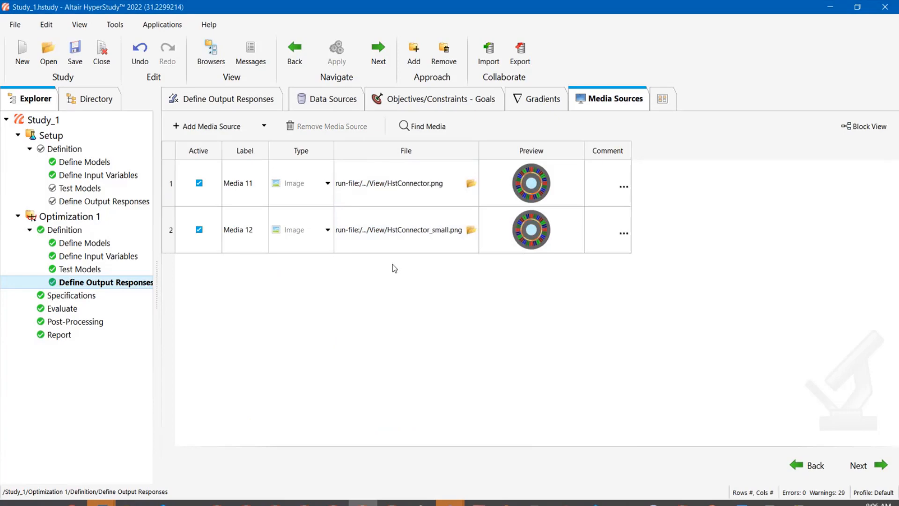
- Remove Media 12 so only Media 11 remains, and return to Post-Processing
{"action": "left_click", "coordinate": [171, 234]}
{"action": "left_click", "coordinate": [328, 126]}
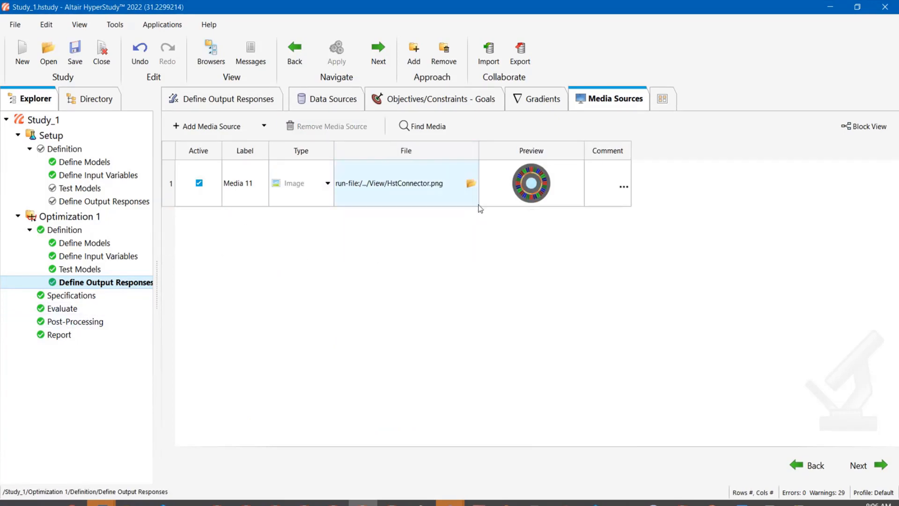
{"action": "left_click", "coordinate": [87, 322]}
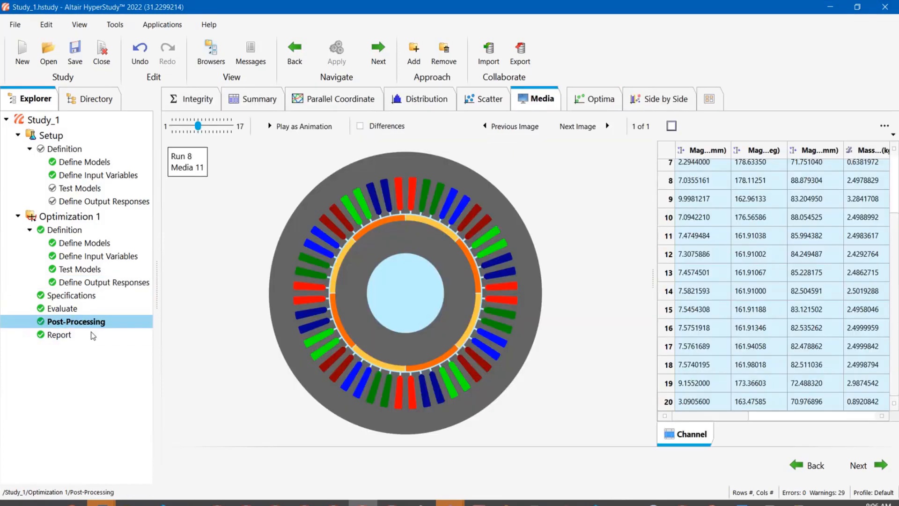
- Play the Media 11 images as an animation across the runs, then stop it
{"action": "scroll", "coordinate": [680, 209], "scroll_direction": "up", "scroll_amount": 2}
{"action": "left_click", "coordinate": [680, 206]}
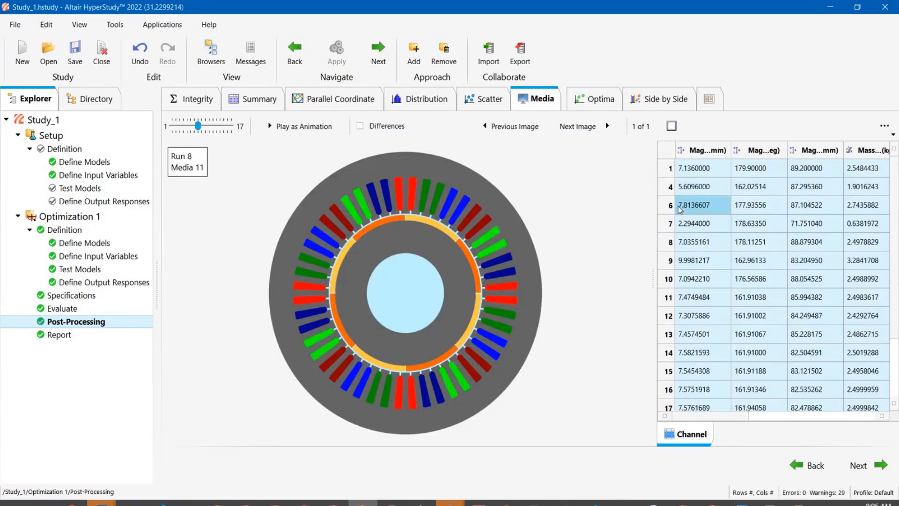
{"action": "left_click", "coordinate": [299, 125]}
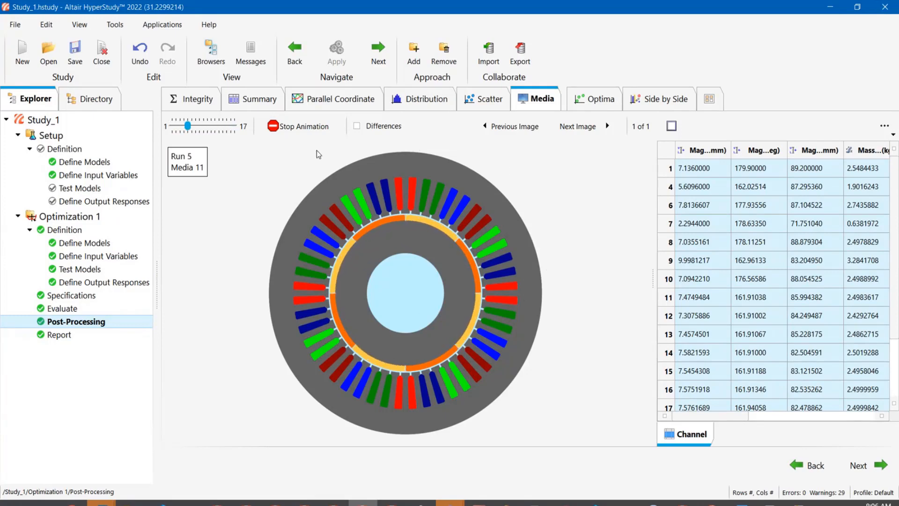
{"action": "left_click", "coordinate": [296, 122]}
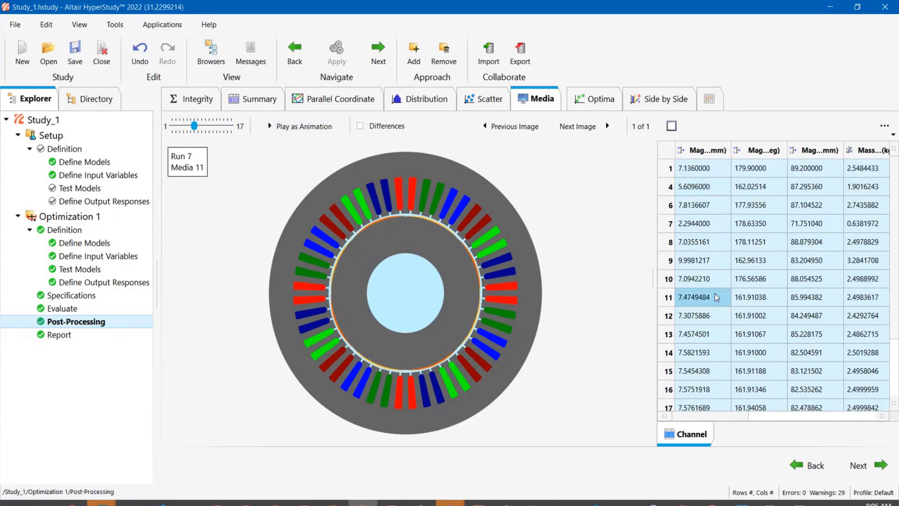
- Select the first and last runs in the table and switch to the grid view to compare their images side by side
{"action": "left_click", "coordinate": [703, 169]}
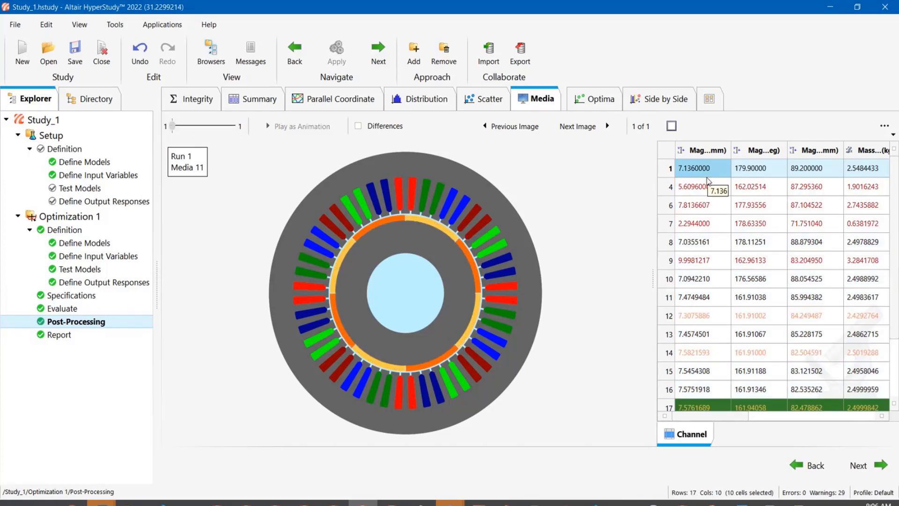
{"action": "scroll", "coordinate": [702, 196], "scroll_direction": "down", "scroll_amount": 1}
{"action": "left_click", "coordinate": [700, 352]}
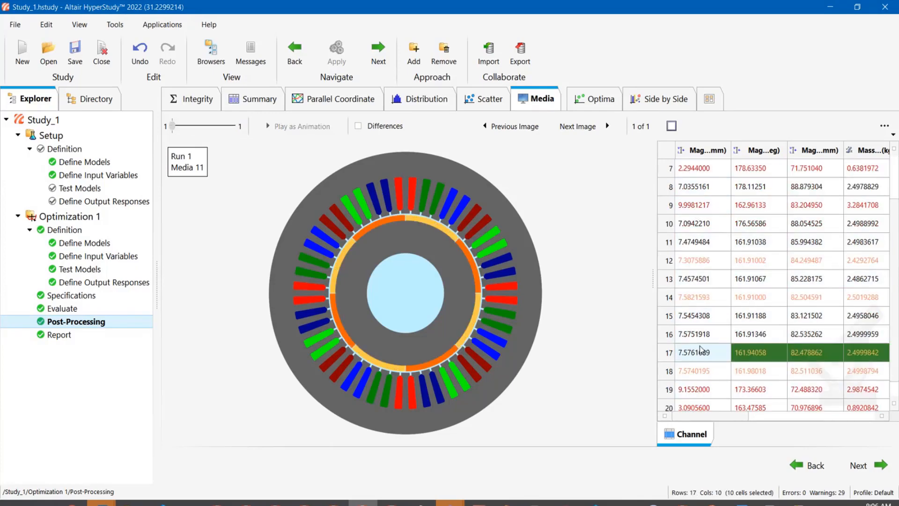
{"action": "left_click", "coordinate": [701, 351], "text": "shift"}
{"action": "scroll", "coordinate": [693, 196], "scroll_direction": "up", "scroll_amount": 1}
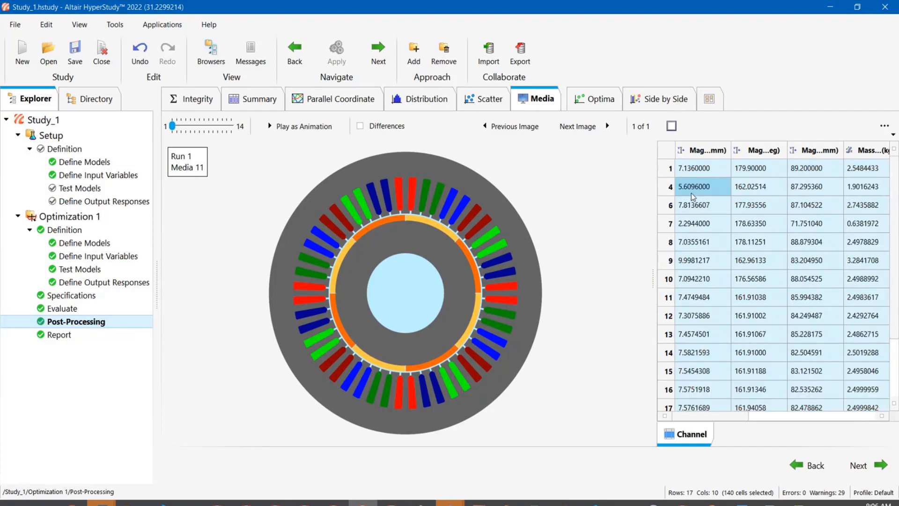
{"action": "left_click", "coordinate": [693, 167]}
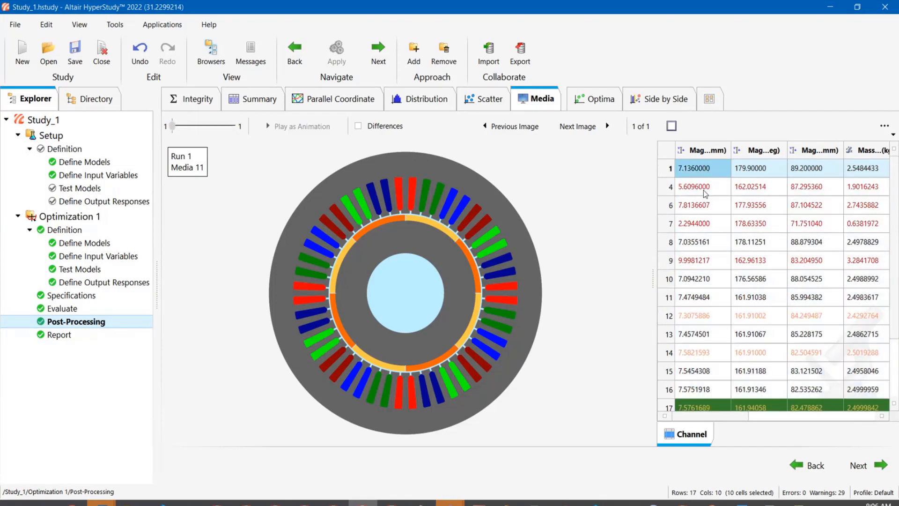
{"action": "left_click", "coordinate": [700, 406], "text": "ctrl"}
{"action": "scroll", "coordinate": [697, 290], "scroll_direction": "down", "scroll_amount": 1}
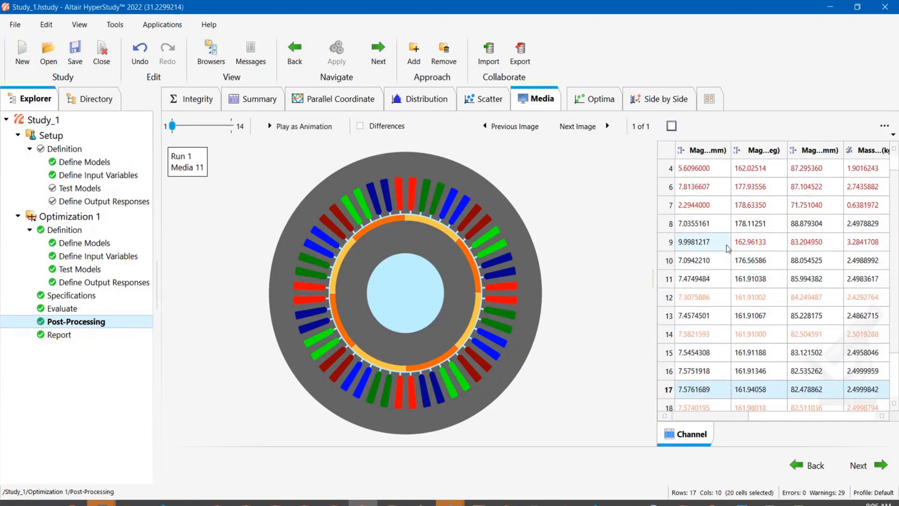
{"action": "left_click", "coordinate": [669, 128]}
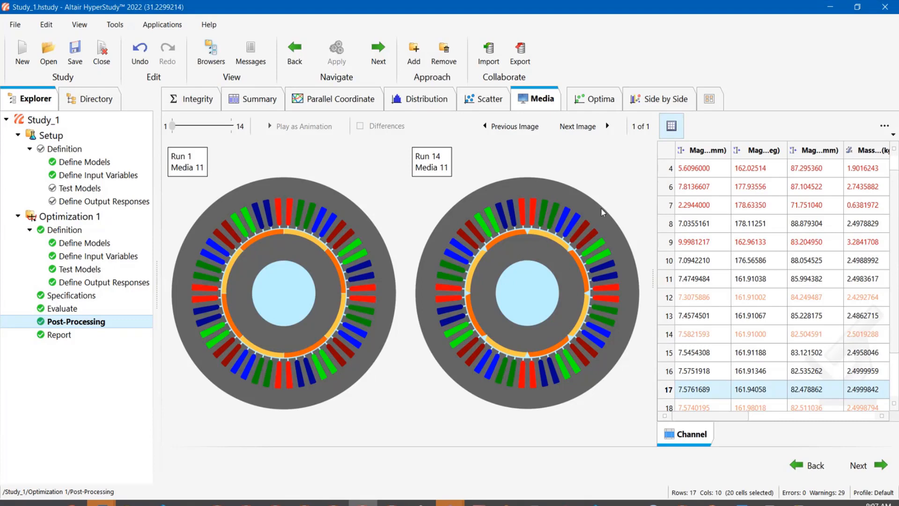
- Reselect the first and last runs and switch back to the single overlaid image view
{"action": "left_click", "coordinate": [679, 168]}
{"action": "scroll", "coordinate": [672, 203], "scroll_direction": "up", "scroll_amount": 1}
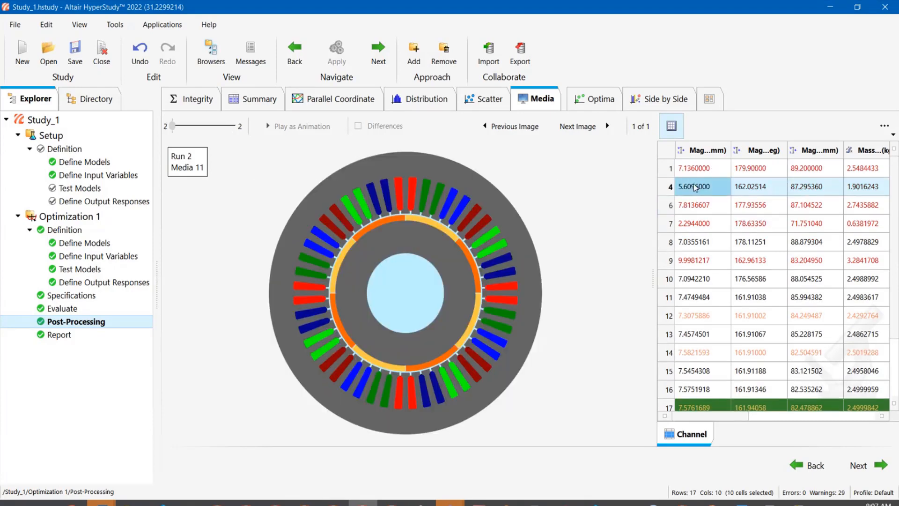
{"action": "left_click", "coordinate": [702, 170]}
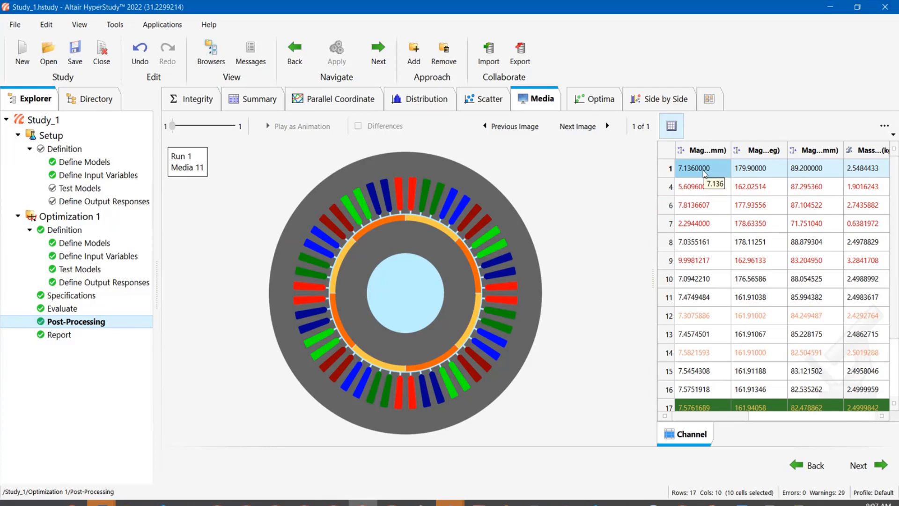
{"action": "left_click", "coordinate": [707, 408], "text": "ctrl"}
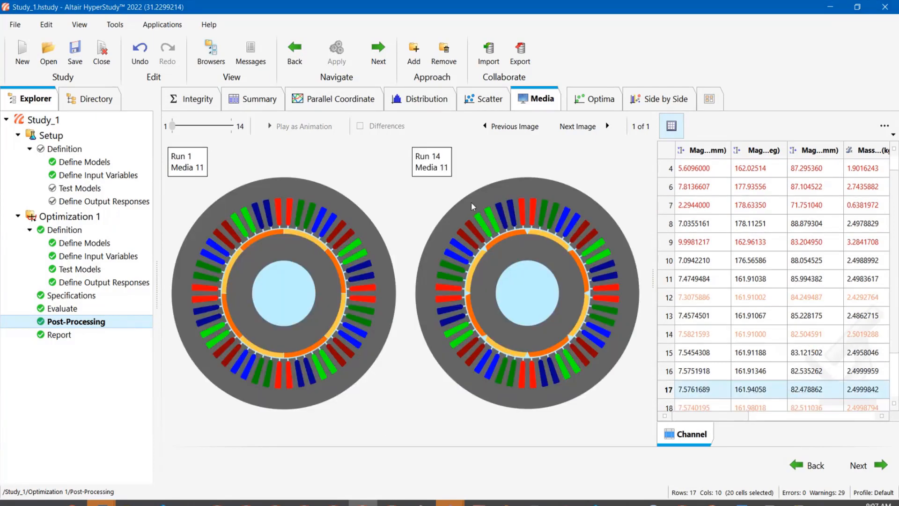
{"action": "left_click", "coordinate": [672, 125]}
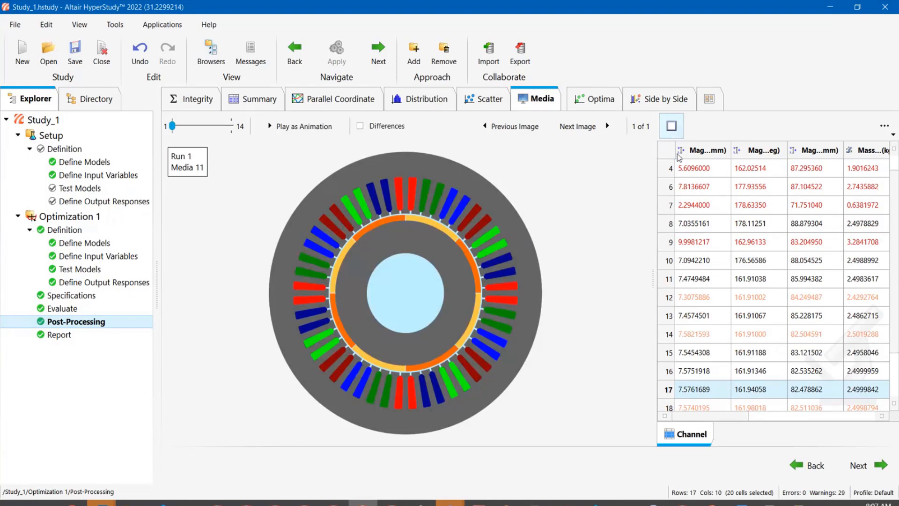
- Turn on Differences and select the runs to display the difference overlay of their Media 11 images
{"action": "scroll", "coordinate": [702, 168], "scroll_direction": "up", "scroll_amount": 1}
{"action": "left_click", "coordinate": [706, 169], "text": "ctrl"}
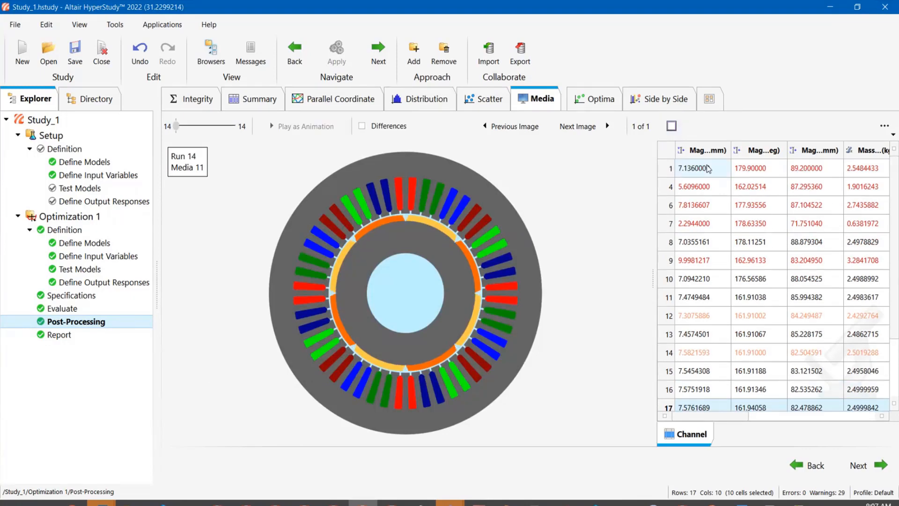
{"action": "left_click", "coordinate": [362, 127]}
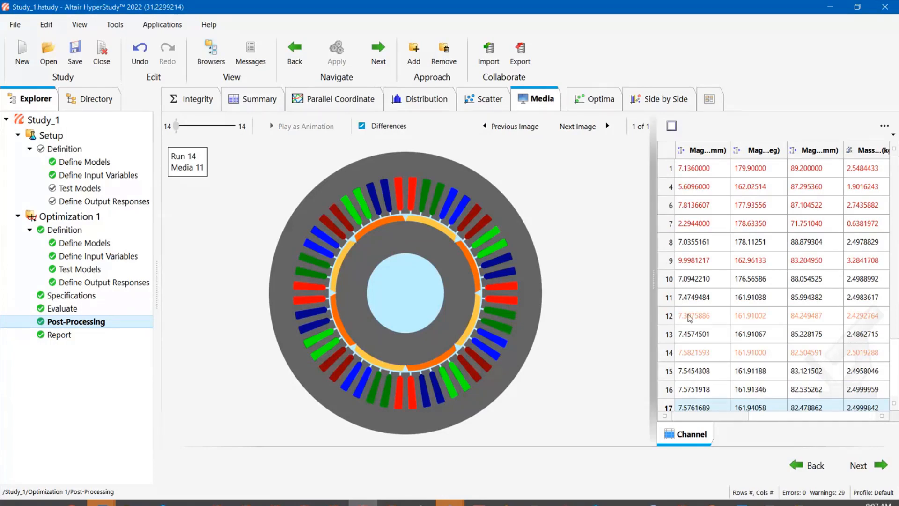
{"action": "left_click", "coordinate": [700, 170], "text": "ctrl"}
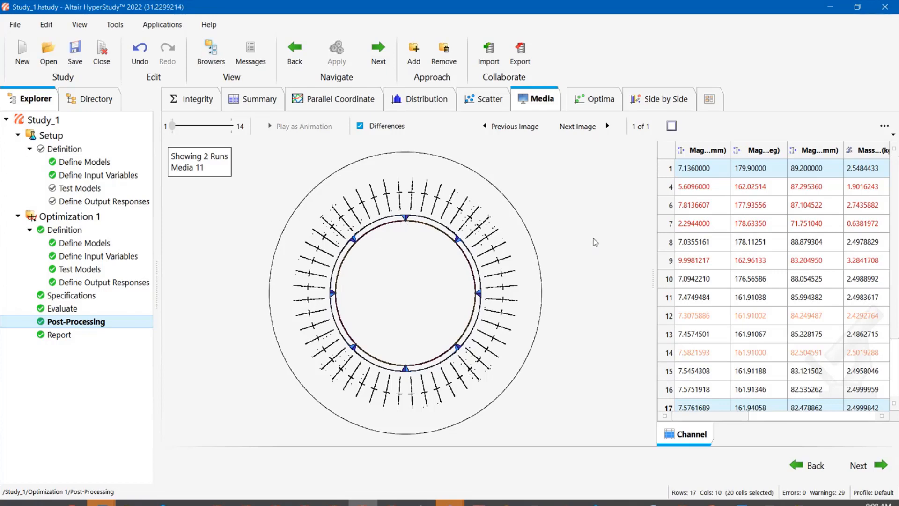
{"action": "left_click", "coordinate": [403, 126]}
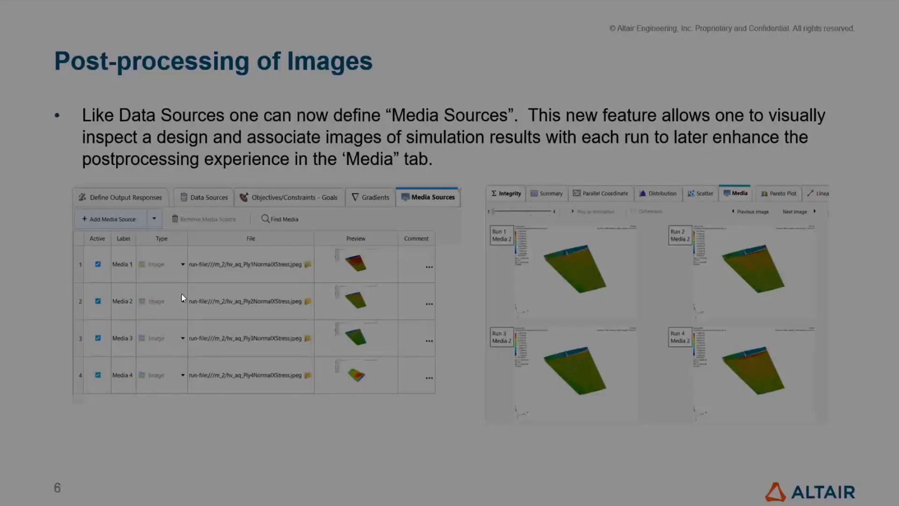
- Advance the presentation to the next slide and return to HyperStudy
{"action": "key", "text": "Right"}
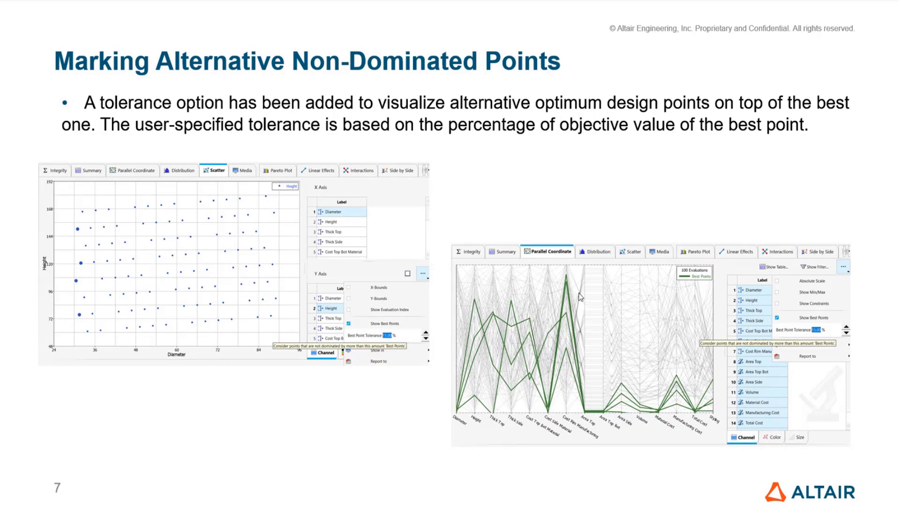
{"action": "key", "text": "Escape"}
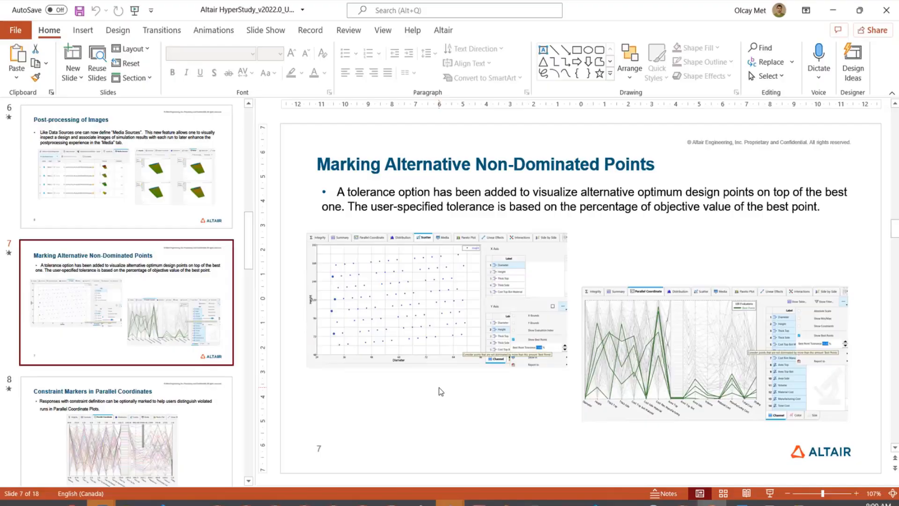
{"action": "key", "text": "alt+Tab"}
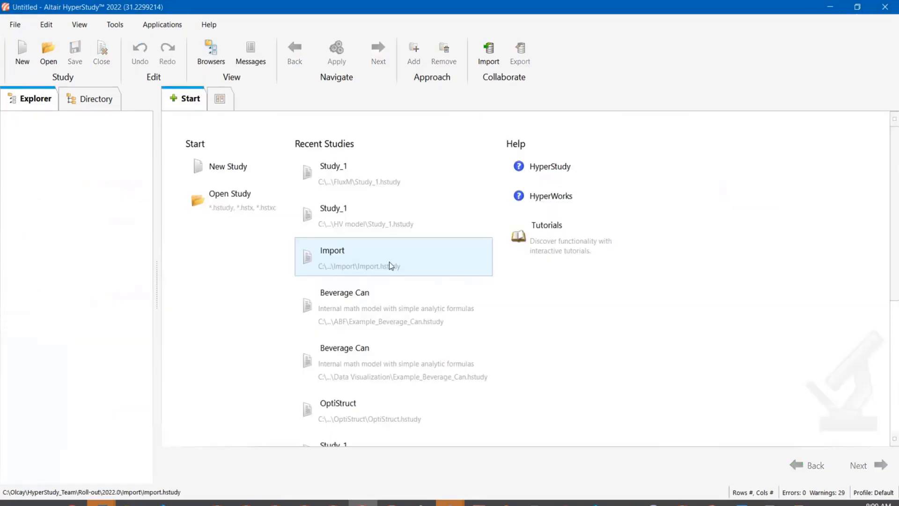
- Open the Data Visualization Beverage Can study and turn on Show Best Points for the scatter plot
{"action": "left_click", "coordinate": [402, 375]}
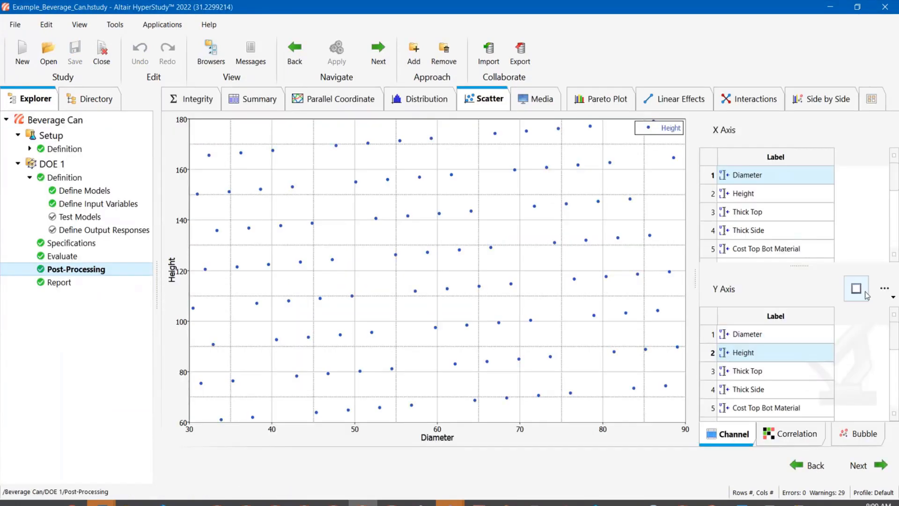
{"action": "left_click", "coordinate": [884, 288]}
{"action": "left_click", "coordinate": [814, 381]}
- Set the scatter plot's Best Point Tolerance to 15 %
{"action": "left_click", "coordinate": [882, 298]}
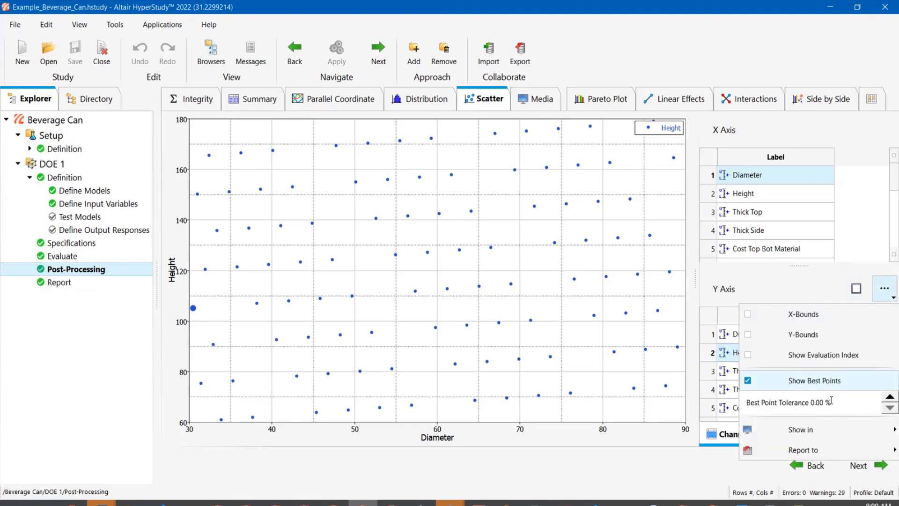
{"action": "left_click", "coordinate": [883, 397]}
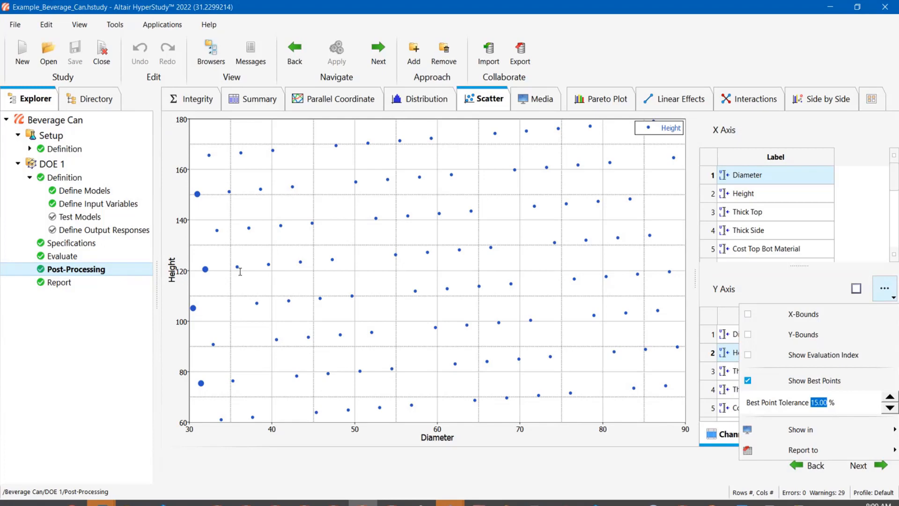
{"action": "left_click", "coordinate": [361, 417]}
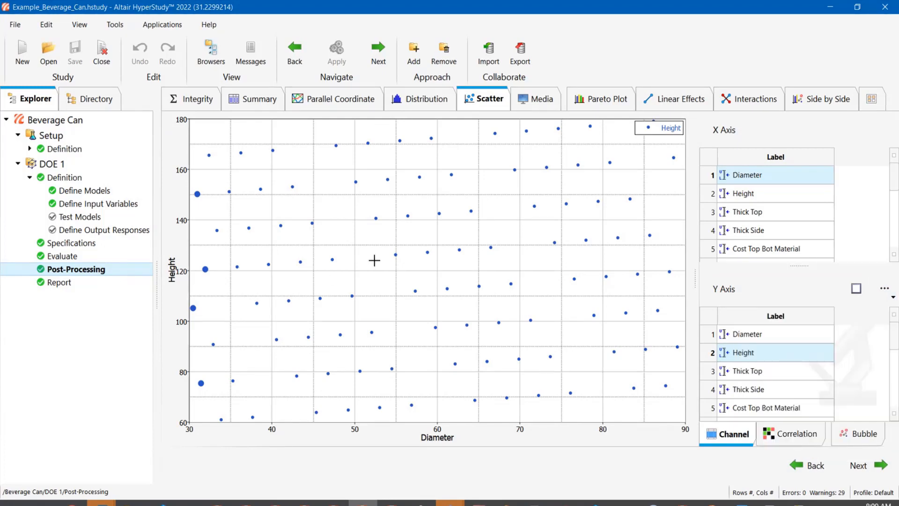
- Switch to the Parallel Coordinate plot and turn on Show Best Points
{"action": "left_click", "coordinate": [355, 100]}
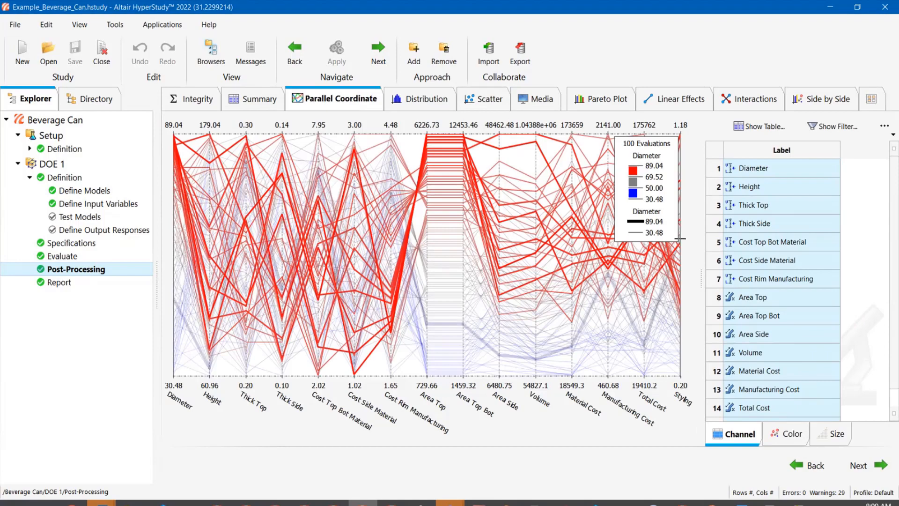
{"action": "left_click", "coordinate": [884, 125]}
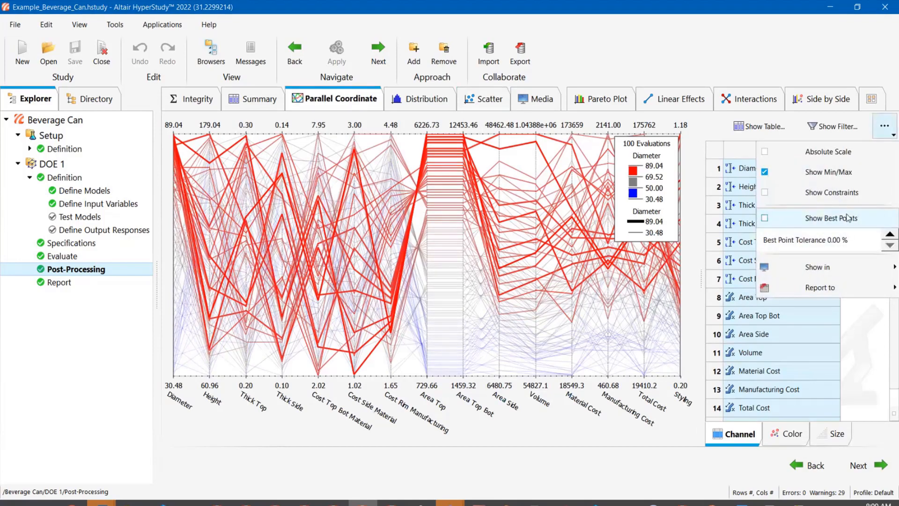
{"action": "left_click", "coordinate": [779, 221]}
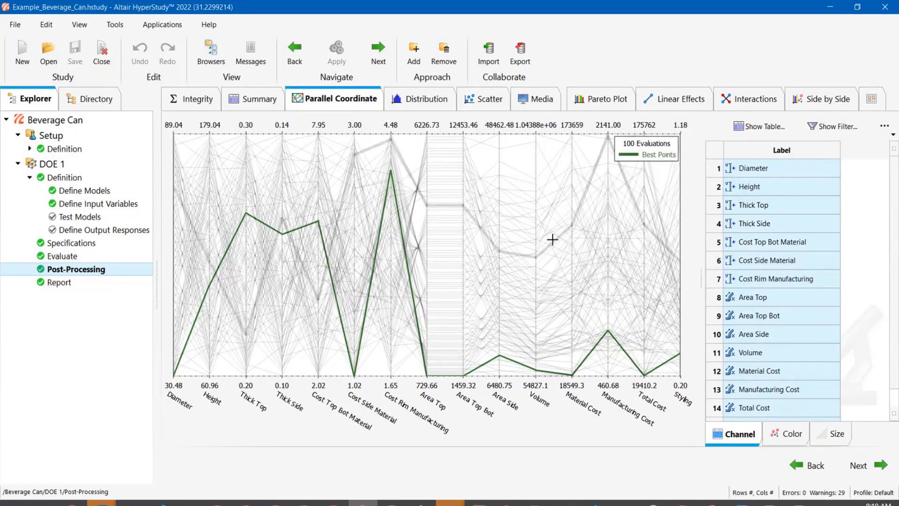
- Set the parallel coordinate plot's Best Point Tolerance to 12 %
{"action": "left_click", "coordinate": [885, 136]}
{"action": "left_click", "coordinate": [890, 235]}
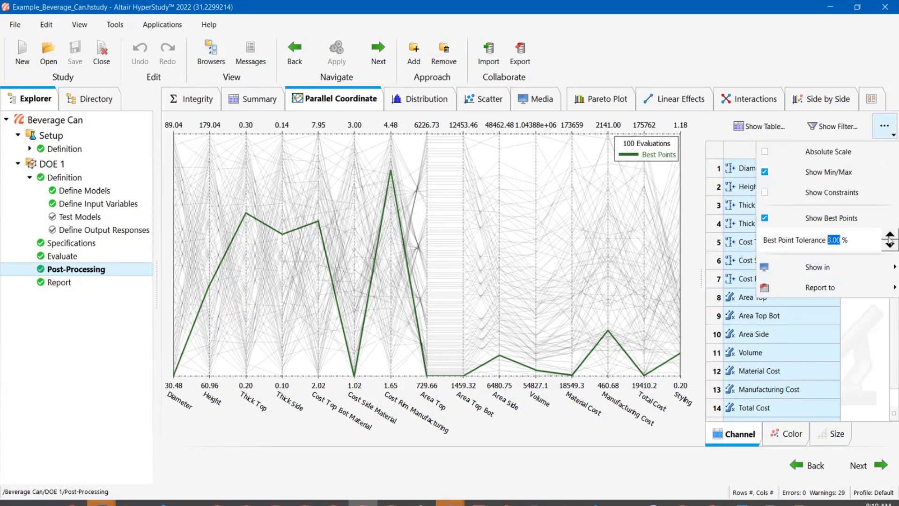
{"action": "left_click", "coordinate": [889, 235]}
{"action": "left_click", "coordinate": [889, 235]}
{"action": "left_click", "coordinate": [890, 235]}
{"action": "left_click", "coordinate": [889, 235]}
{"action": "left_click", "coordinate": [890, 235]}
{"action": "left_click", "coordinate": [889, 235]}
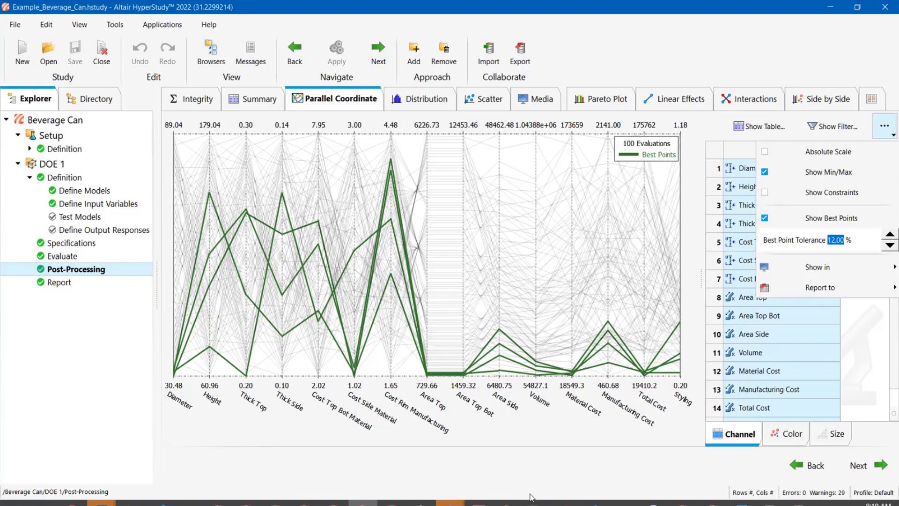
- Present the Constraint Markers in Parallel Coordinates slide, then return to HyperStudy
{"action": "left_click", "coordinate": [712, 502]}
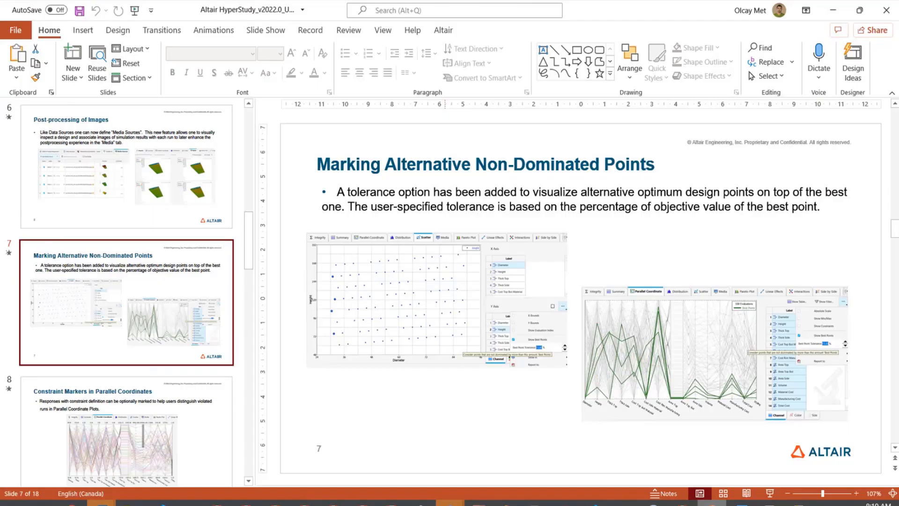
{"action": "left_click", "coordinate": [145, 440]}
{"action": "key", "text": "shift+F5"}
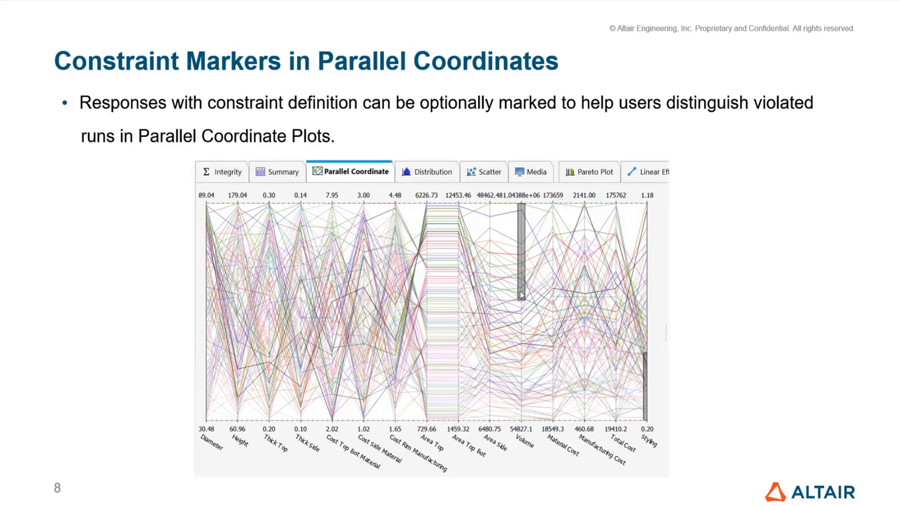
{"action": "key", "text": "Escape"}
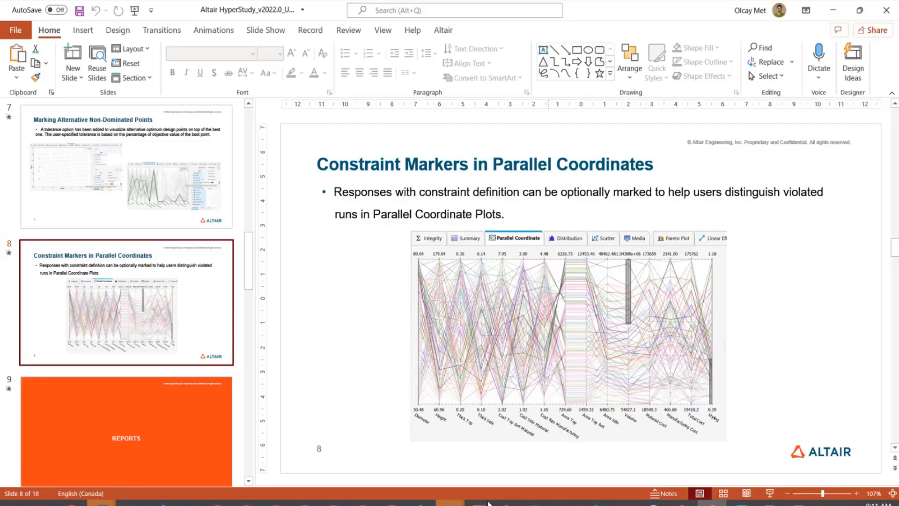
{"action": "left_click", "coordinate": [363, 503]}
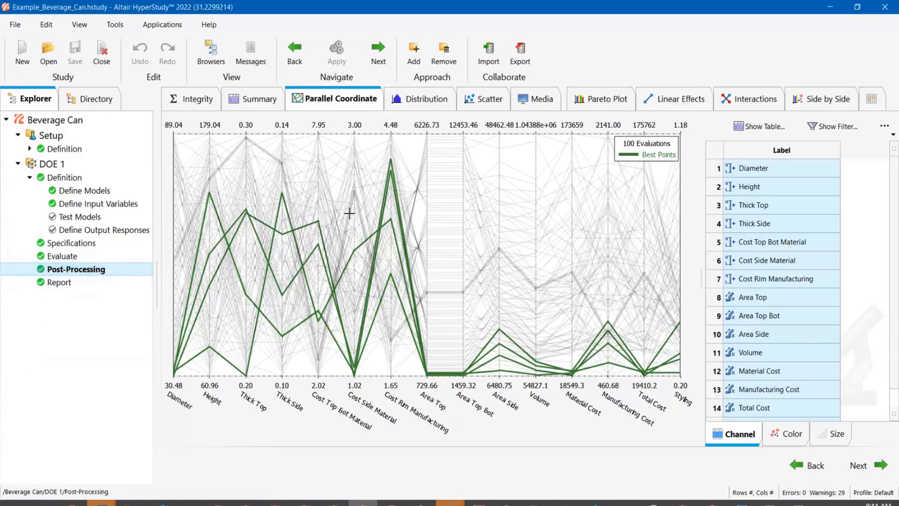
- Turn off Show Best Points and turn on Show Constraints for the parallel coordinate plot
{"action": "left_click", "coordinate": [884, 129]}
{"action": "left_click", "coordinate": [831, 227]}
{"action": "left_click", "coordinate": [883, 133]}
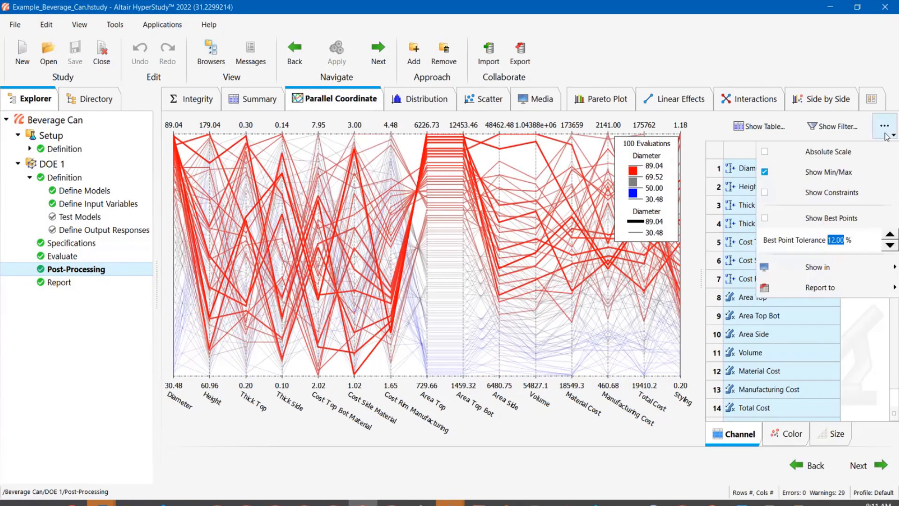
{"action": "left_click", "coordinate": [833, 200]}
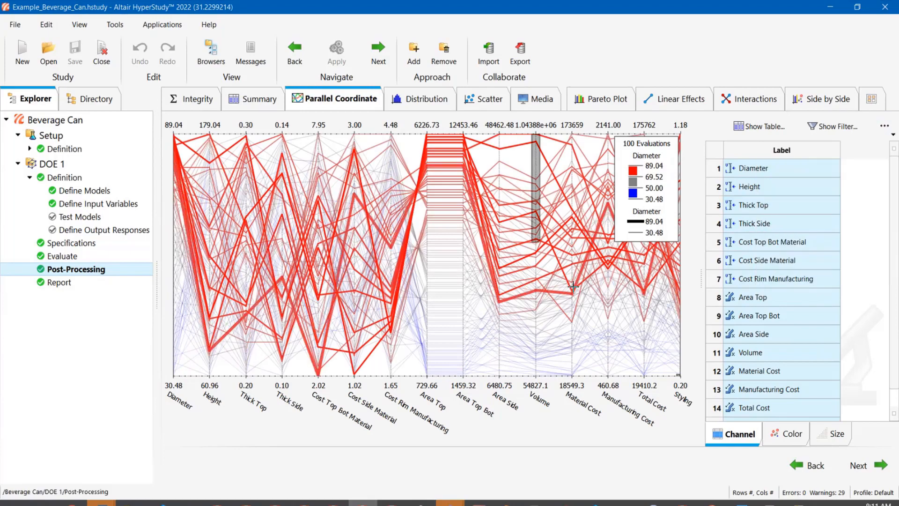